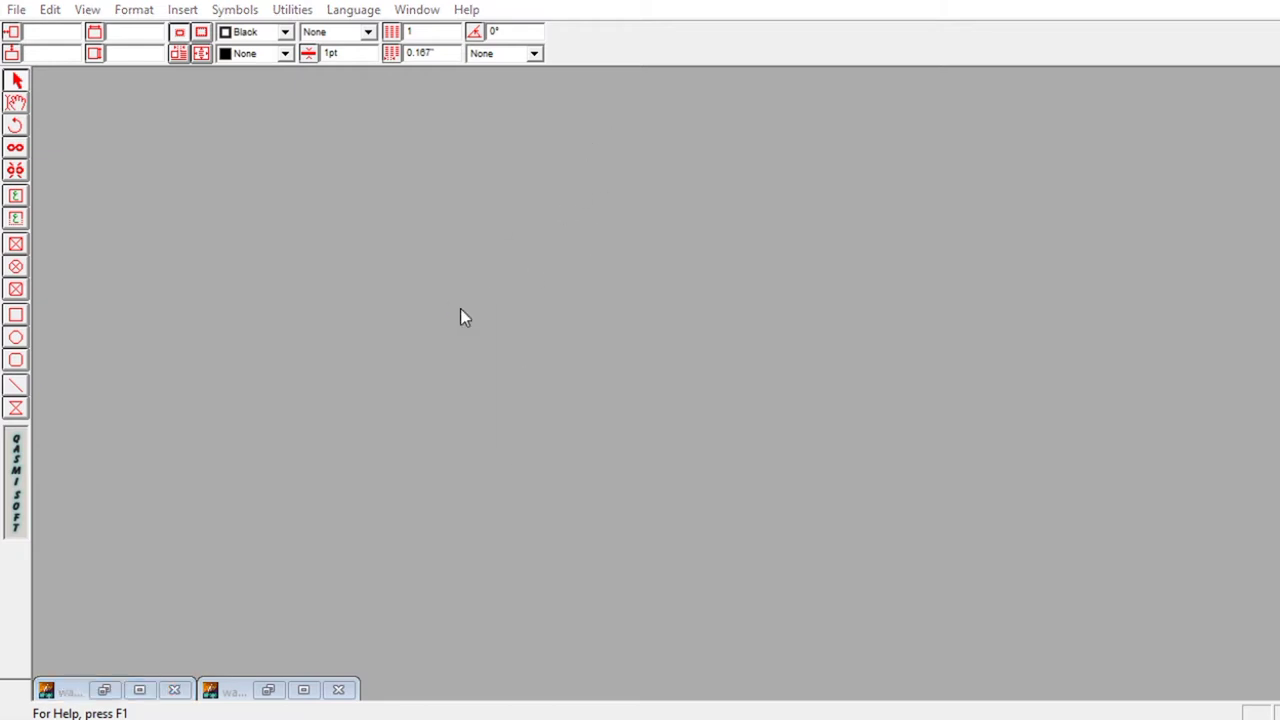
# Start a new A4 portrait document with one page, 0.5" margins and right-to-left direction.
pyautogui.hotkey('ctrl', 'n')
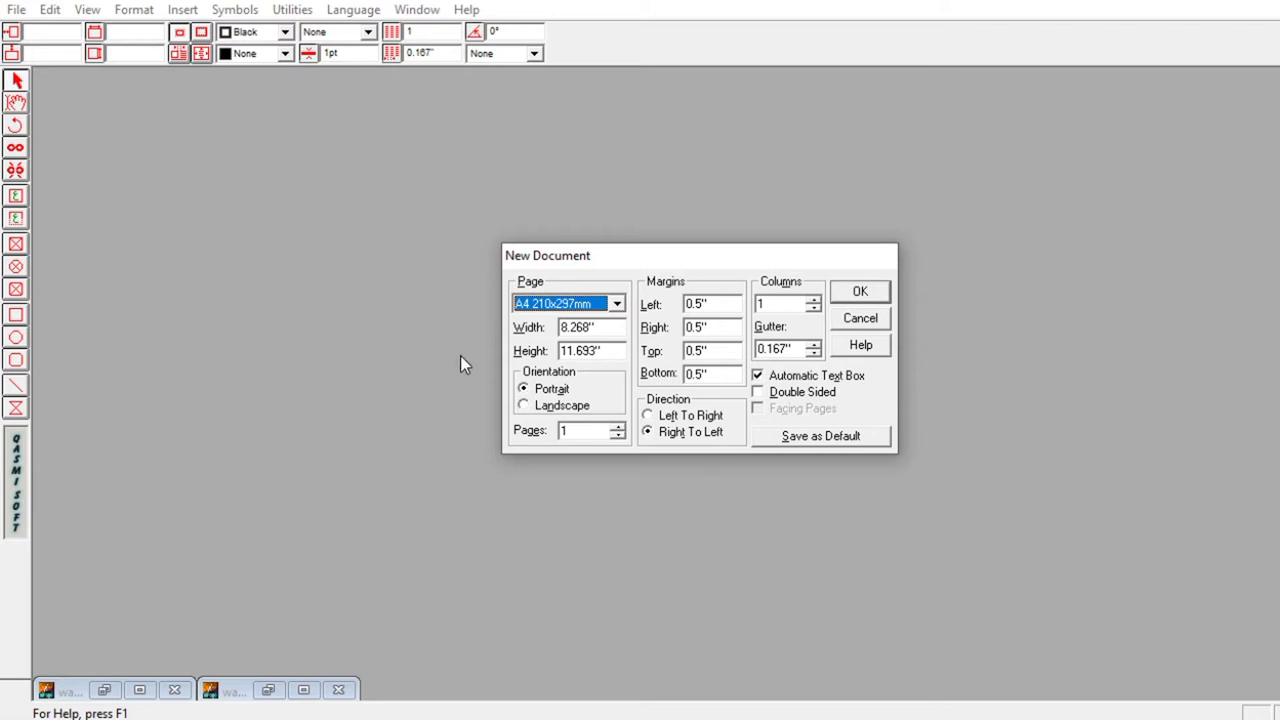
# Create the new A4 document and bring up the two earlier watermark documents.
pyautogui.click(860, 292)
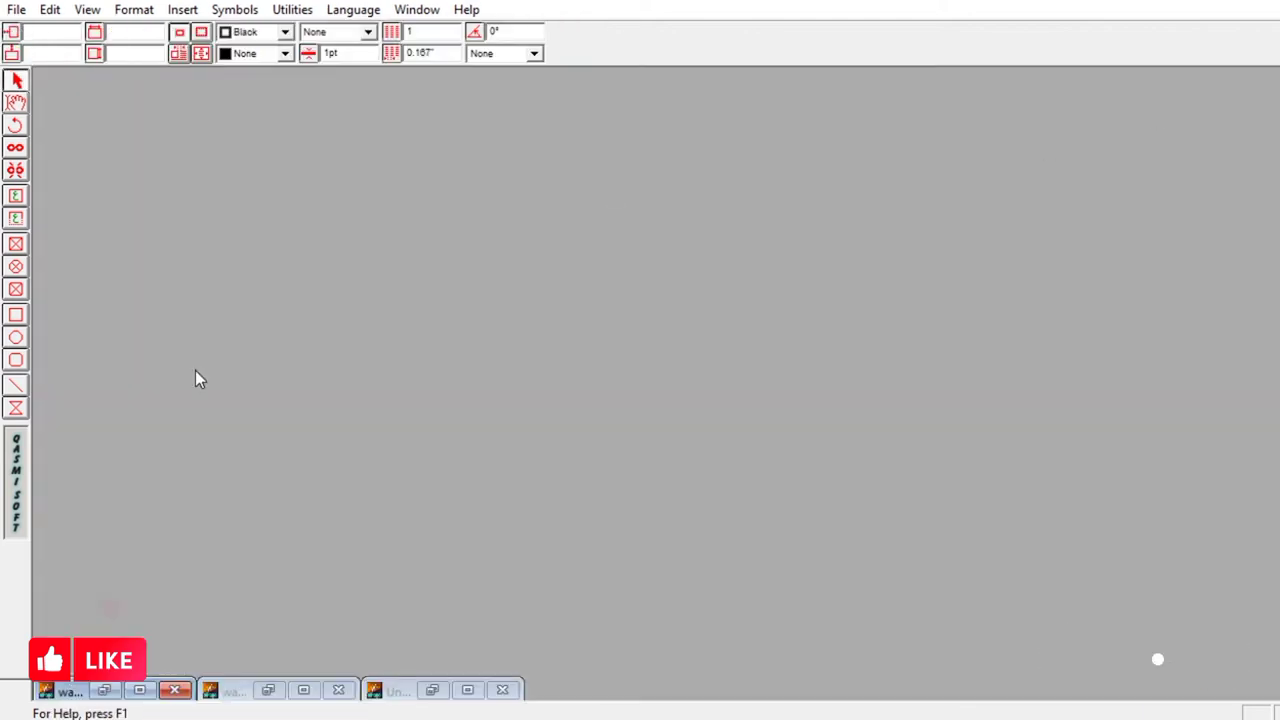
pyautogui.click(139, 690)
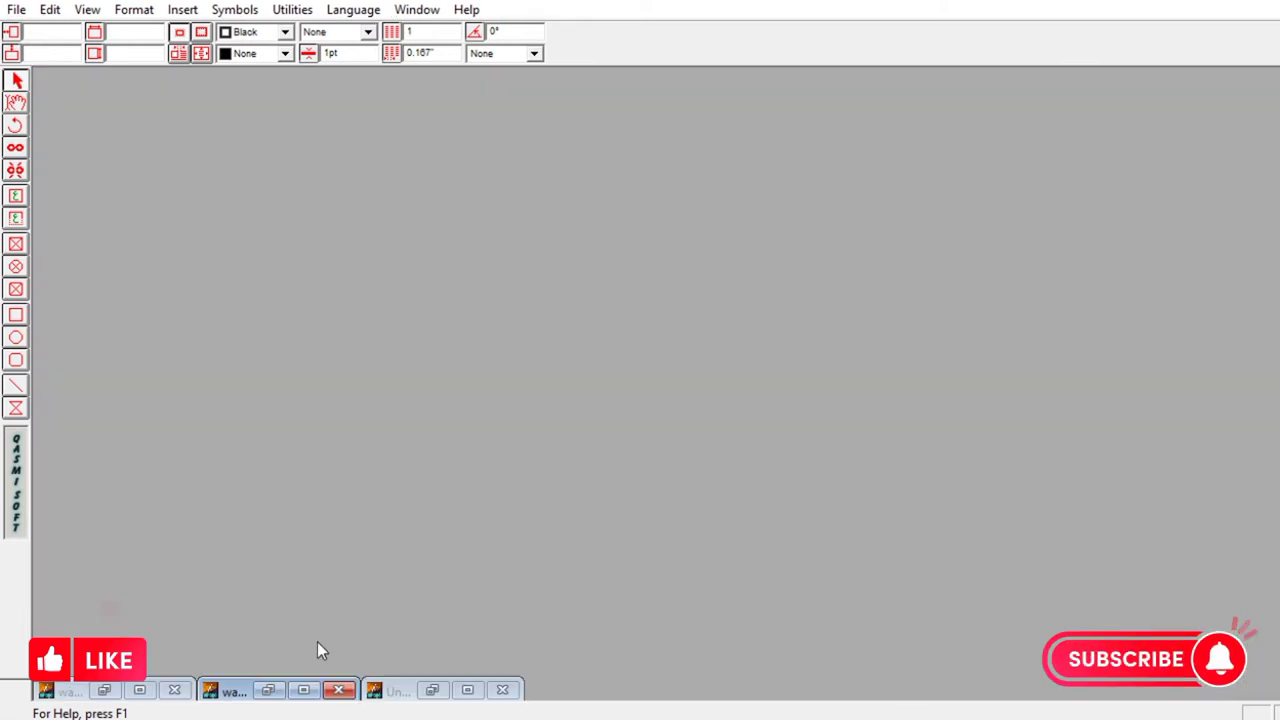
pyautogui.click(303, 690)
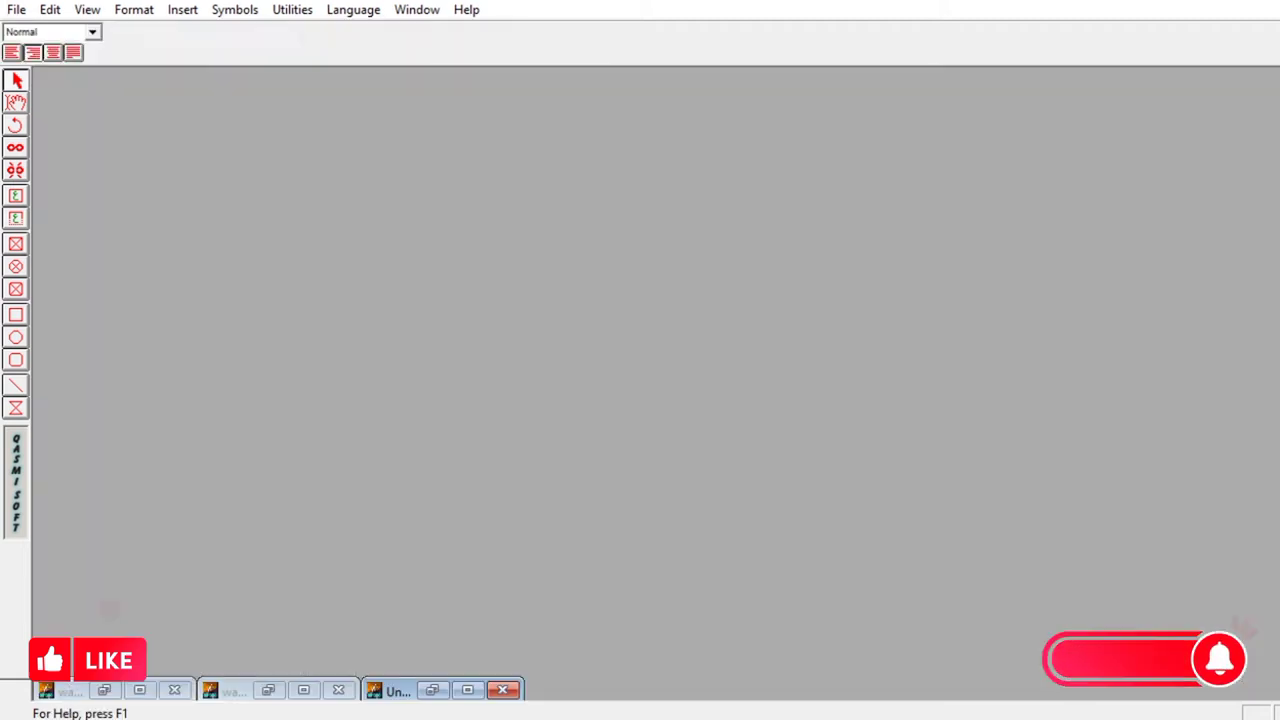
# Draw a picture frame in the middle of the new document's Urdu text and open Import Picture.
pyautogui.click(467, 690)
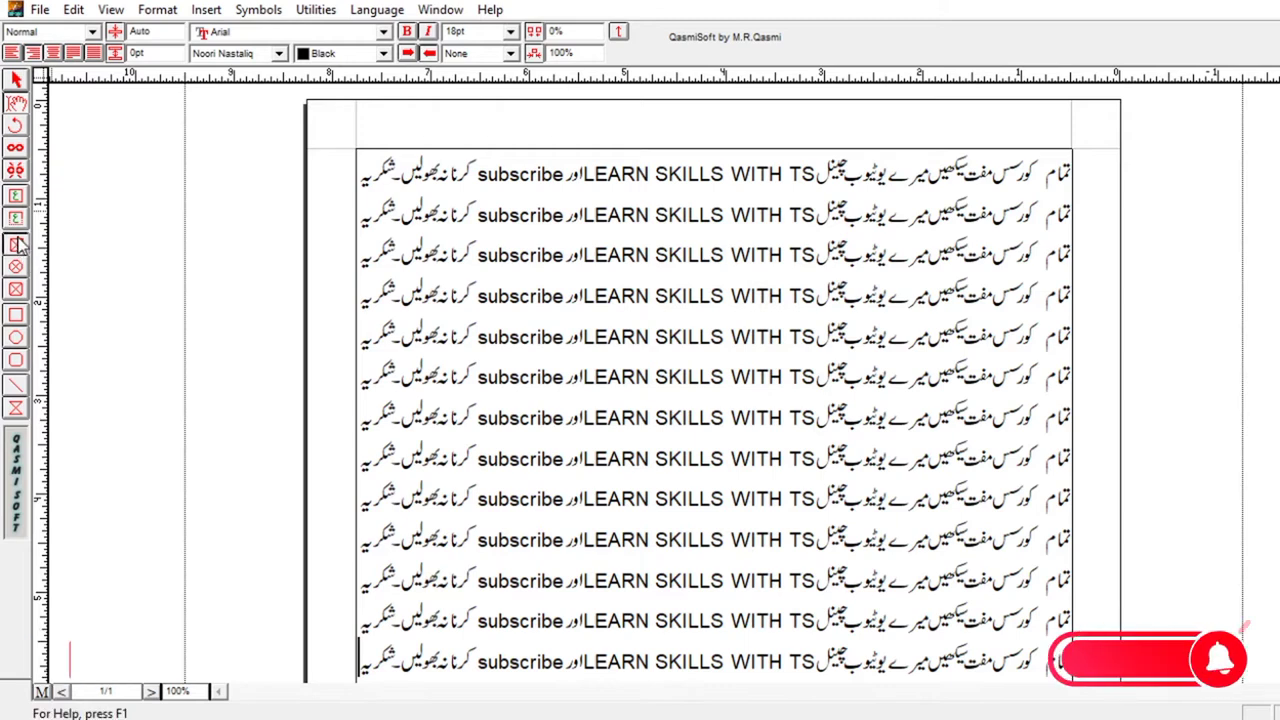
pyautogui.click(84, 247)
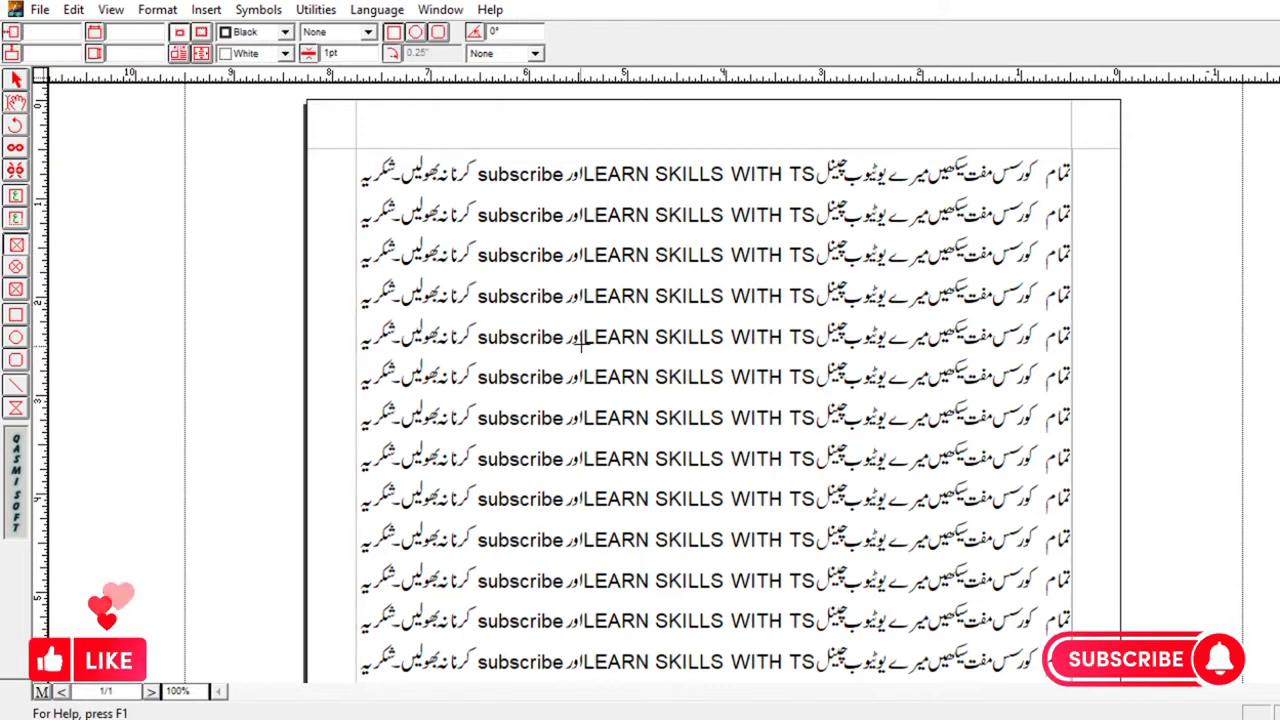
pyautogui.moveTo(583, 338); pyautogui.dragTo(854, 527)
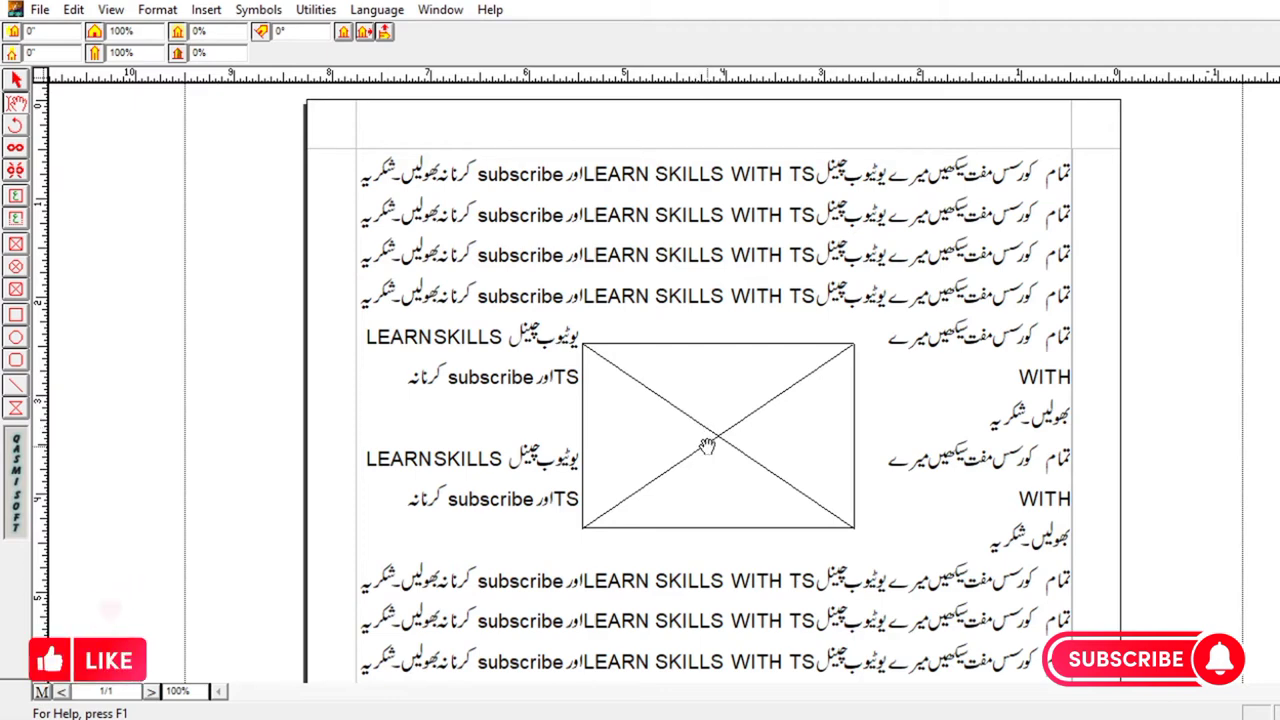
pyautogui.doubleClick(710, 450)
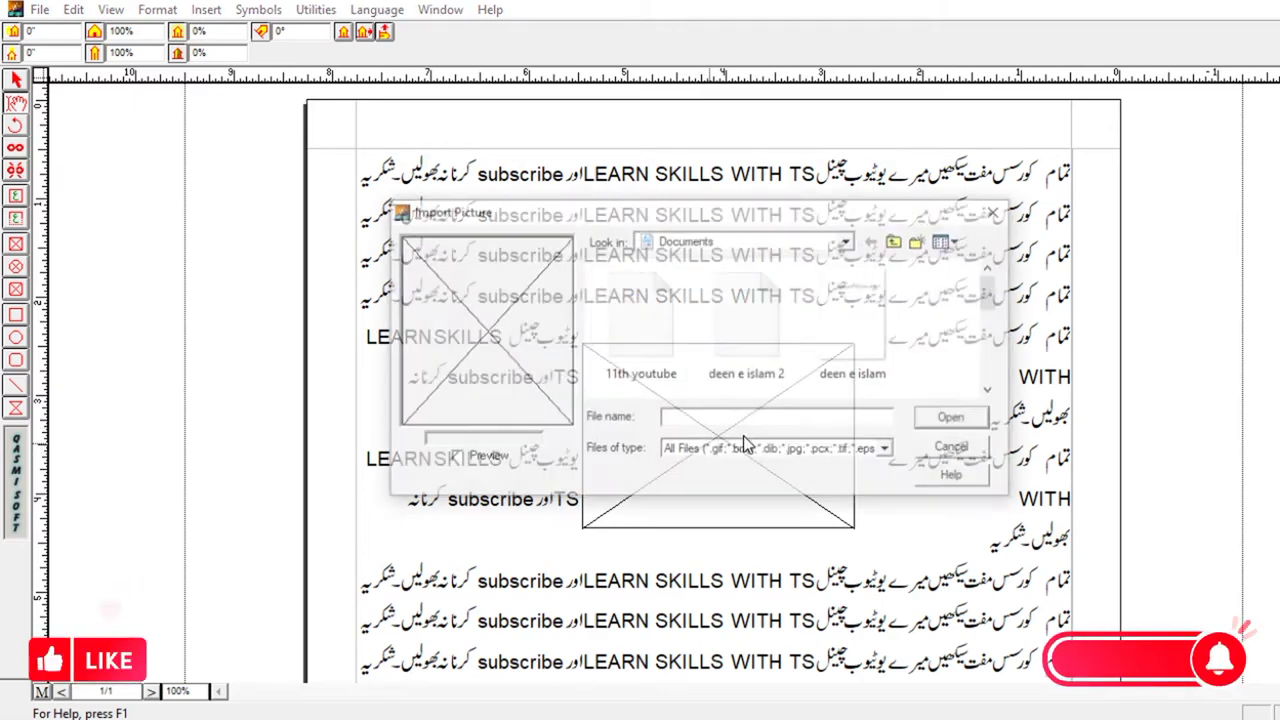
# Browse to the logo designing > sample pictures folder on Local Disk (D:).
pyautogui.click(853, 243)
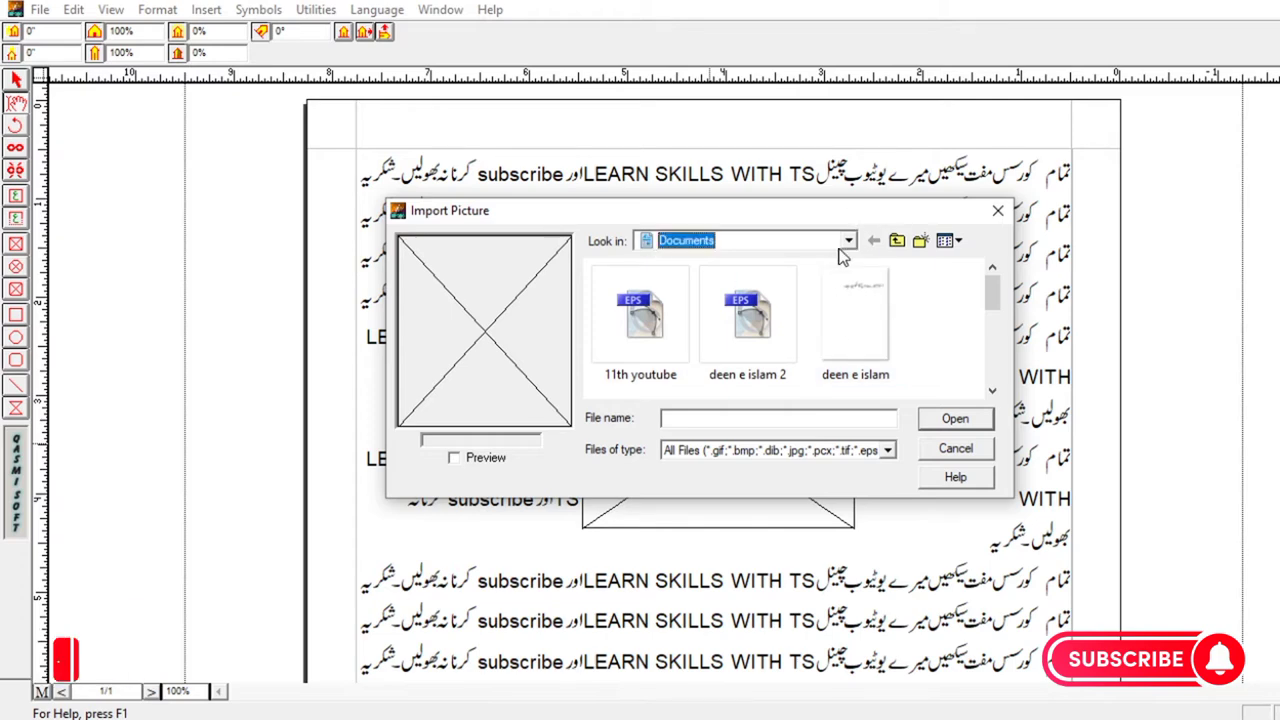
pyautogui.click(850, 241)
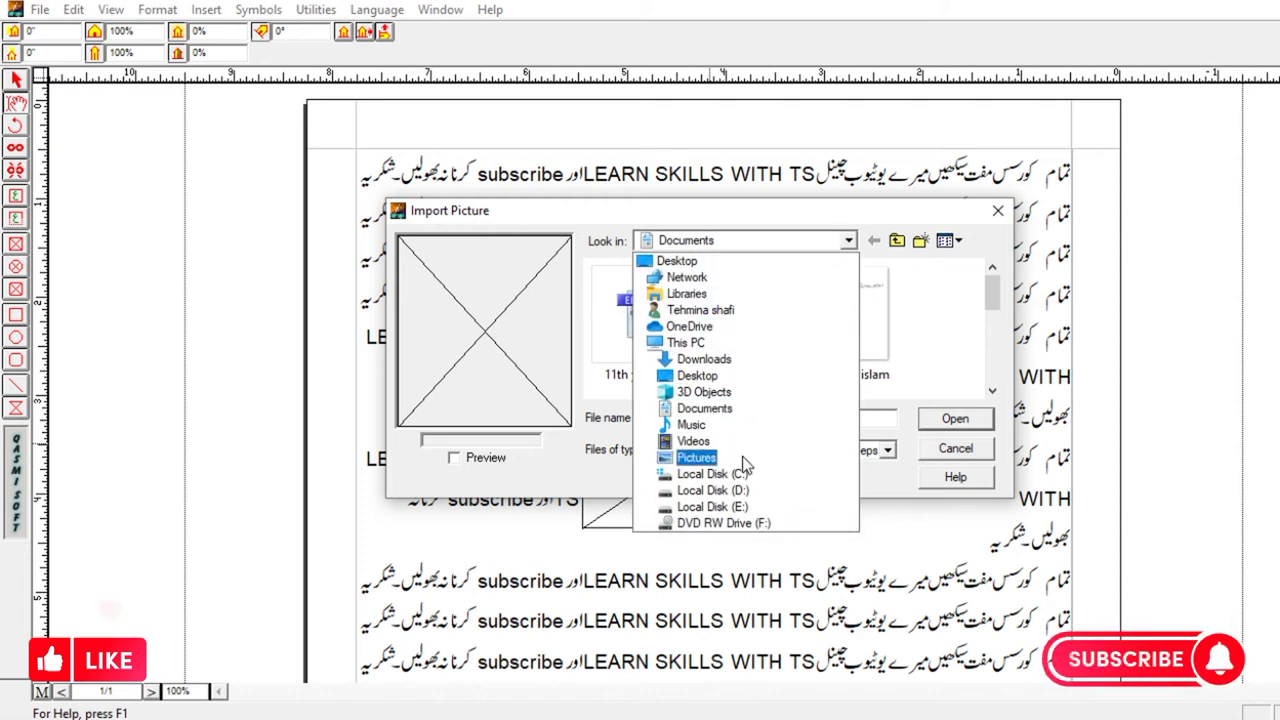
pyautogui.click(712, 490)
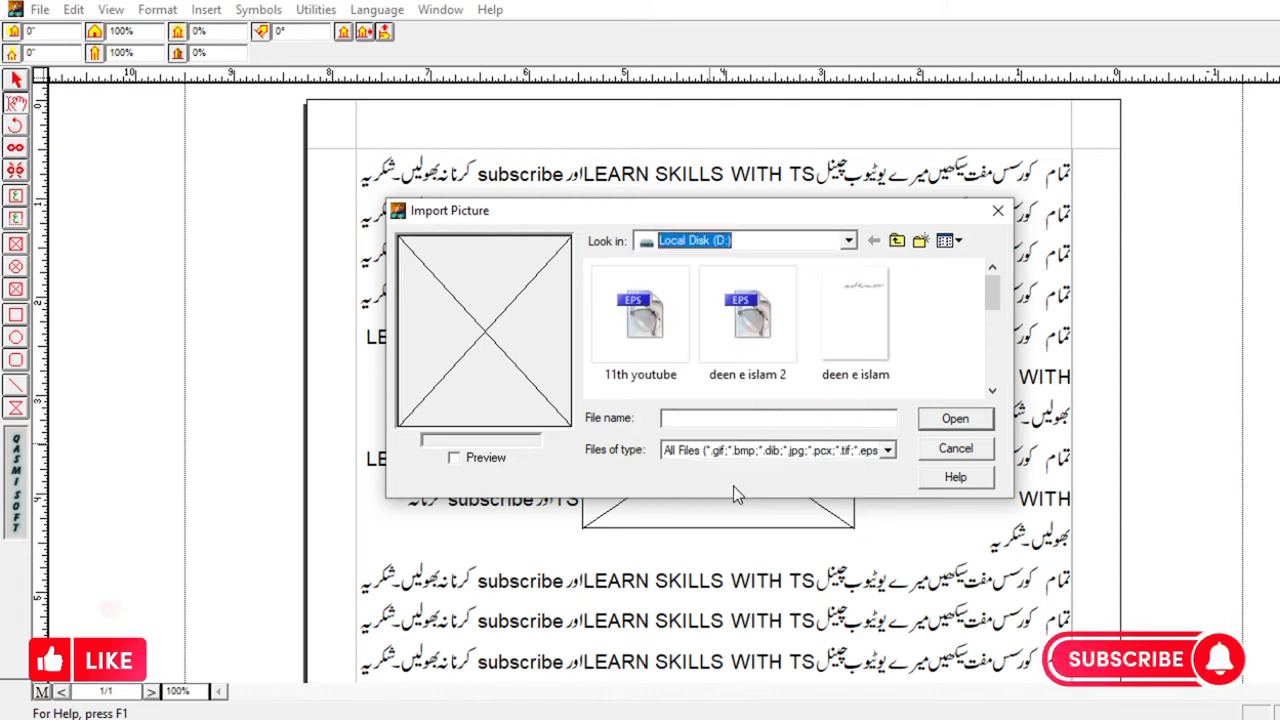
pyautogui.scroll(-3, 737, 374)
pyautogui.scroll(-3, 930, 346)
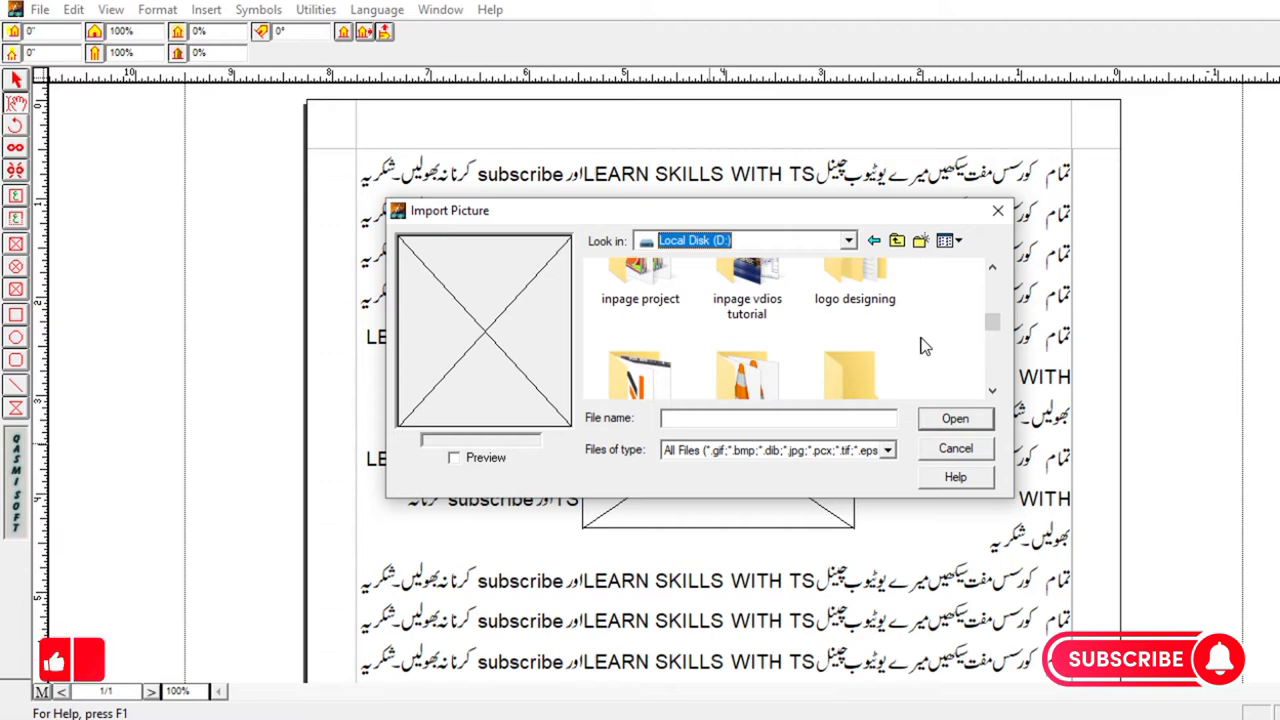
pyautogui.doubleClick(843, 302)
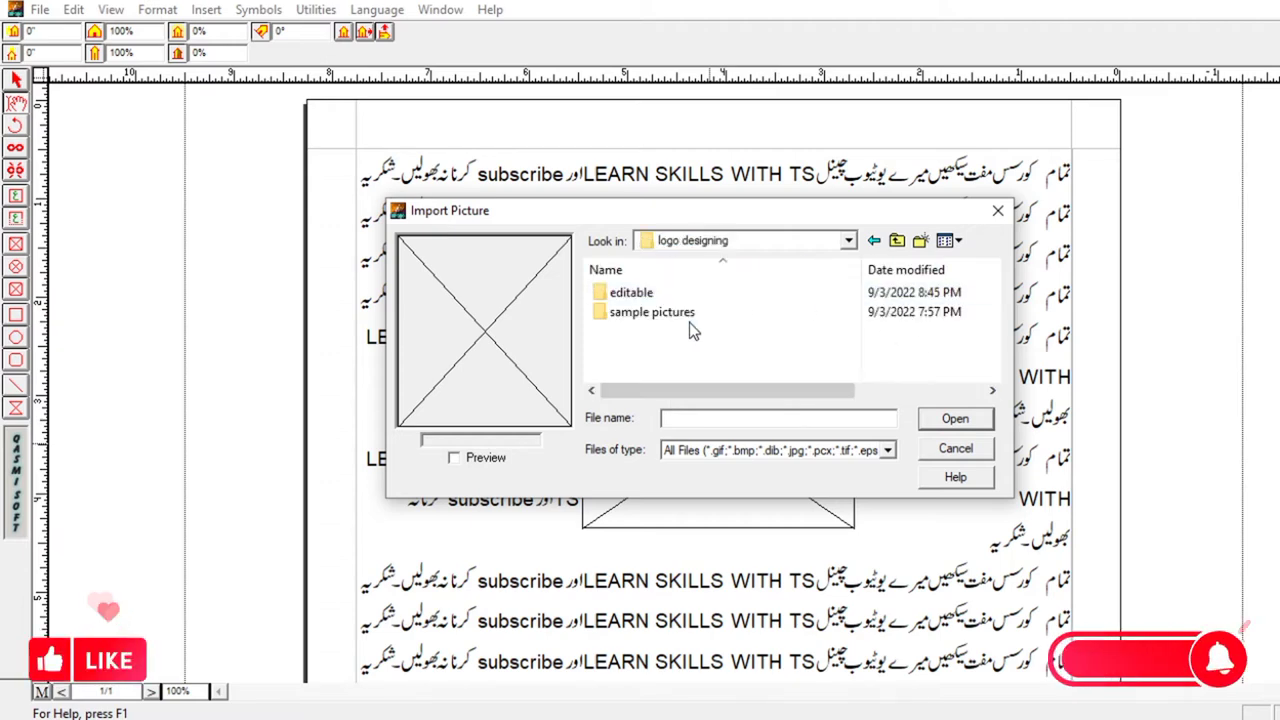
pyautogui.doubleClick(692, 314)
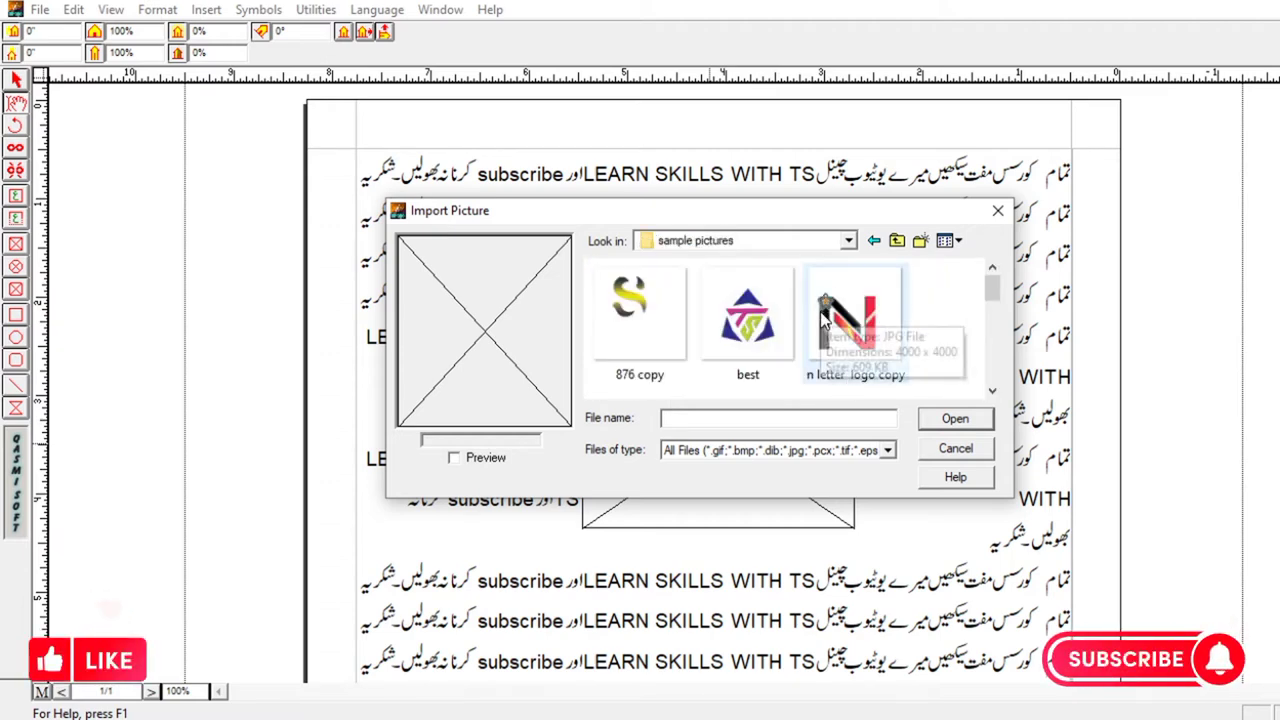
# Import the 'Untitled-2 copy' TS logo image into the picture frame.
pyautogui.scroll(-2, 860, 310)
pyautogui.scroll(-1, 865, 315)
pyautogui.scroll(-1, 866, 316)
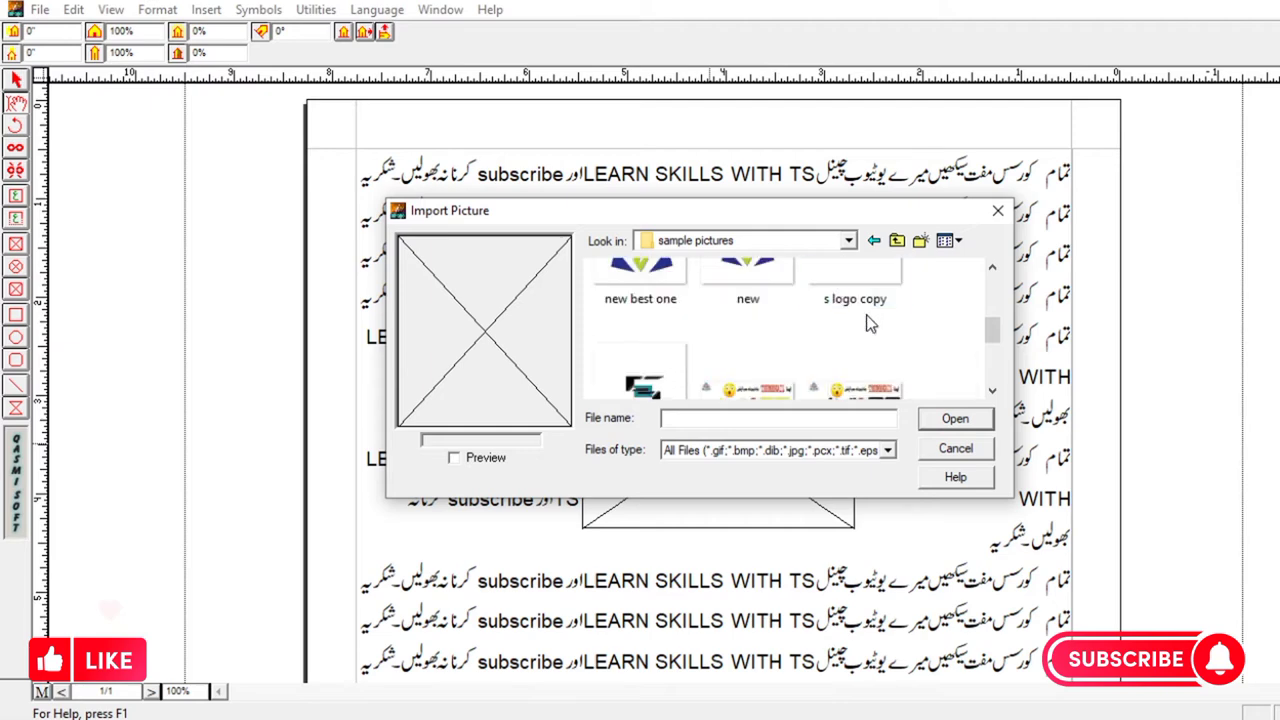
pyautogui.scroll(-1, 866, 320)
pyautogui.scroll(-1, 866, 320)
pyautogui.scroll(-1, 808, 320)
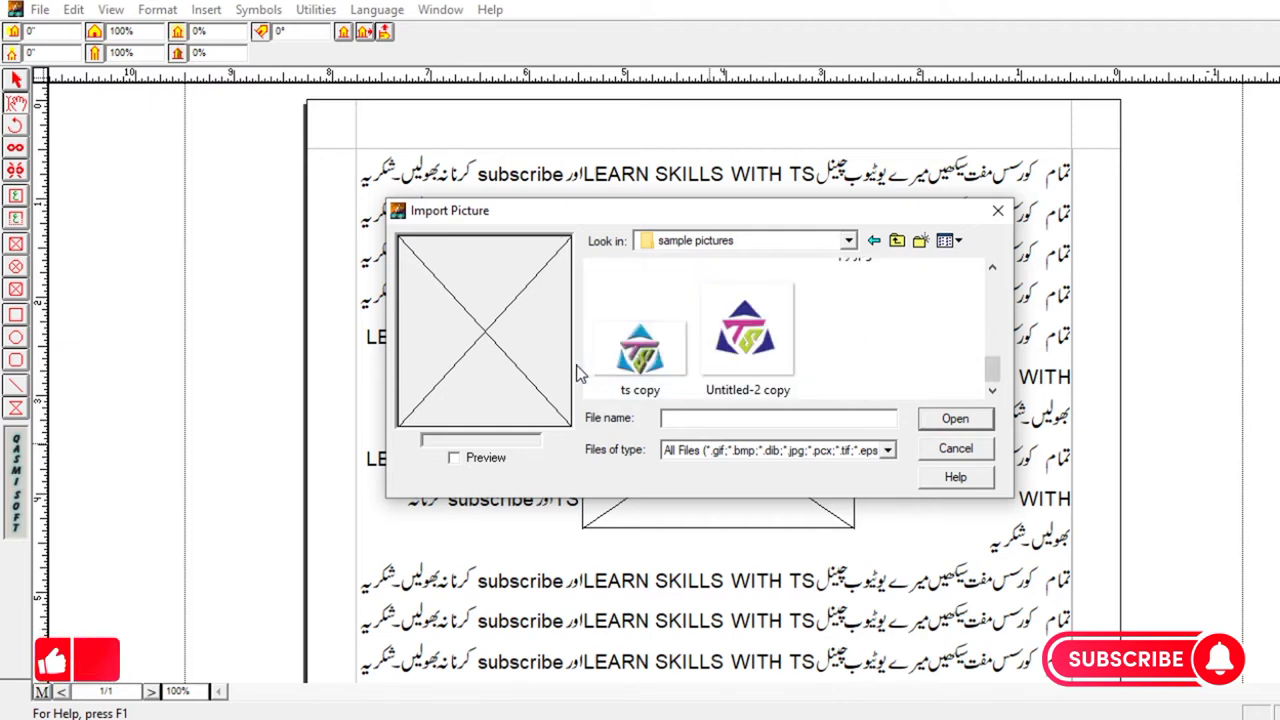
pyautogui.click(640, 345)
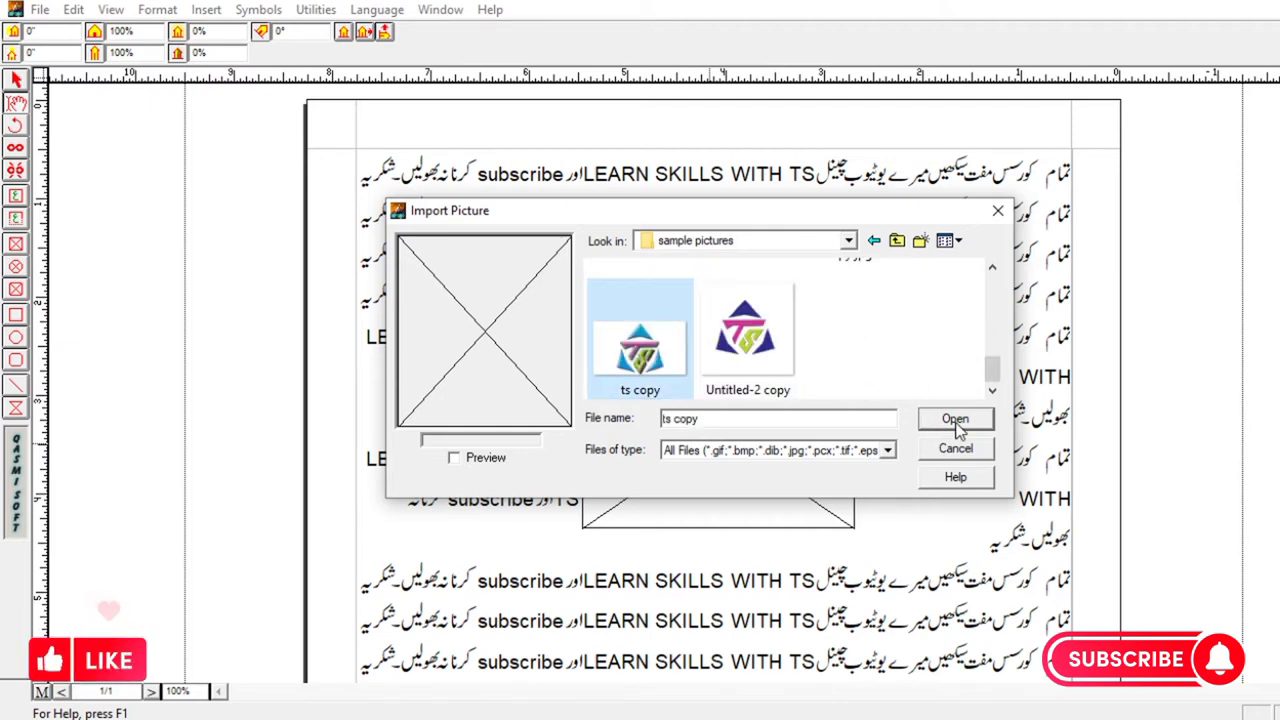
pyautogui.click(747, 335)
pyautogui.click(955, 420)
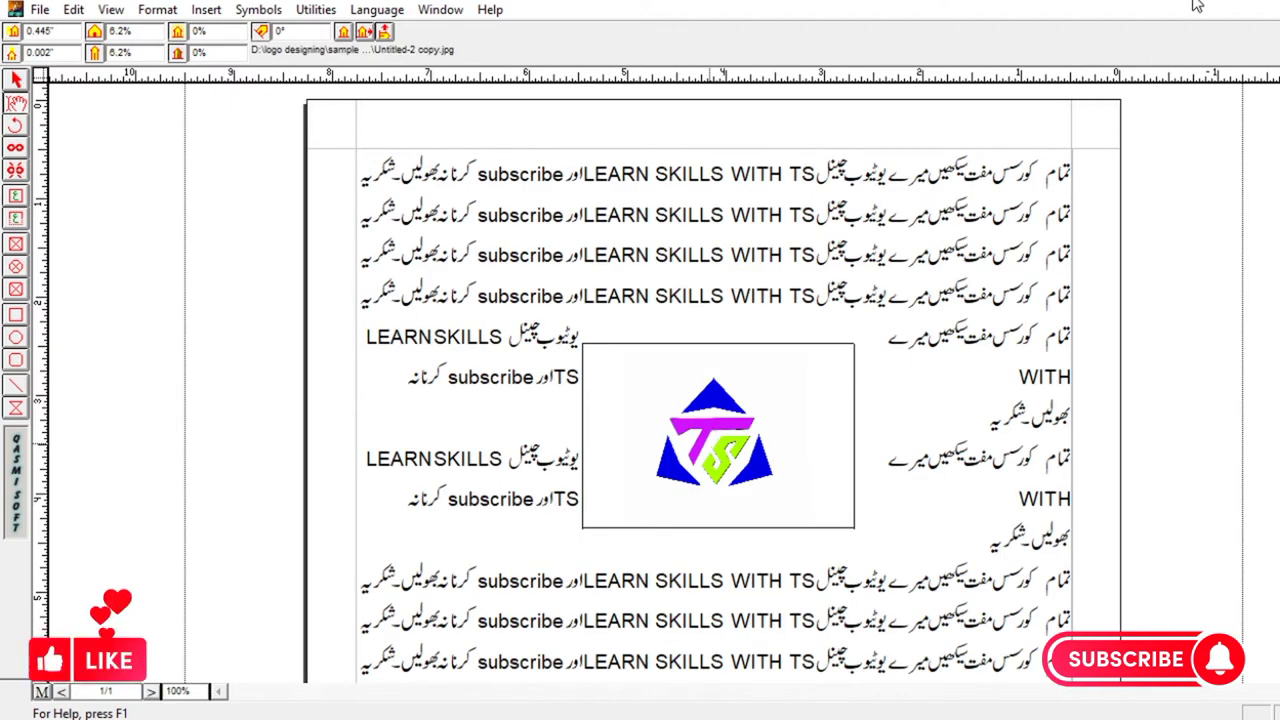
# Scale the TS logo to 10% horizontally and vertically and centre it in its frame.
pyautogui.hotkey('shift', 'F11')
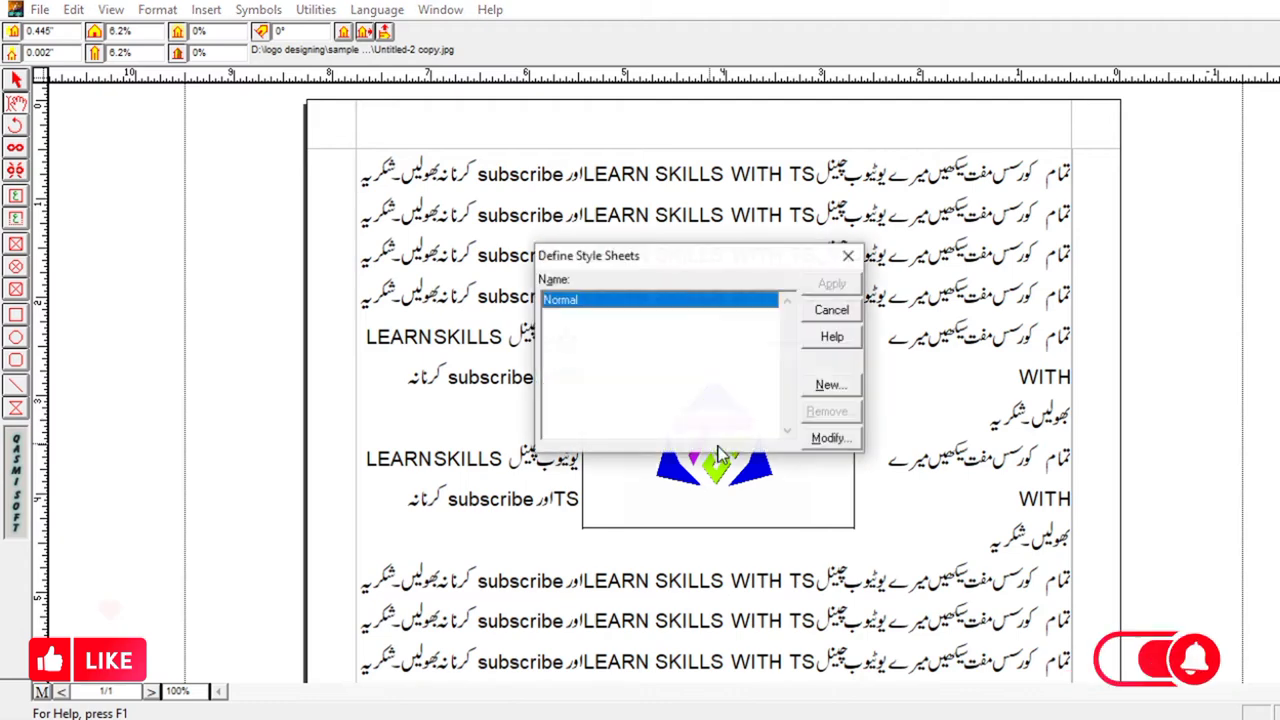
pyautogui.click(848, 255)
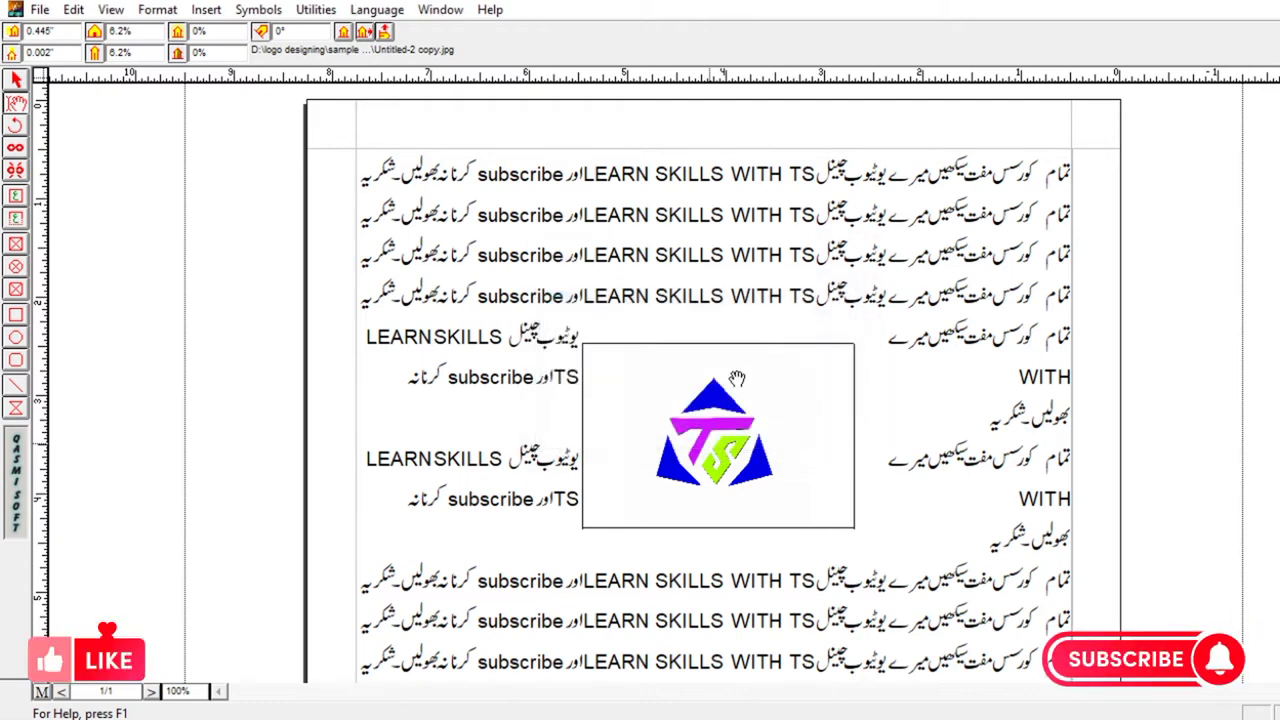
pyautogui.moveTo(715, 425); pyautogui.dragTo(676, 460)
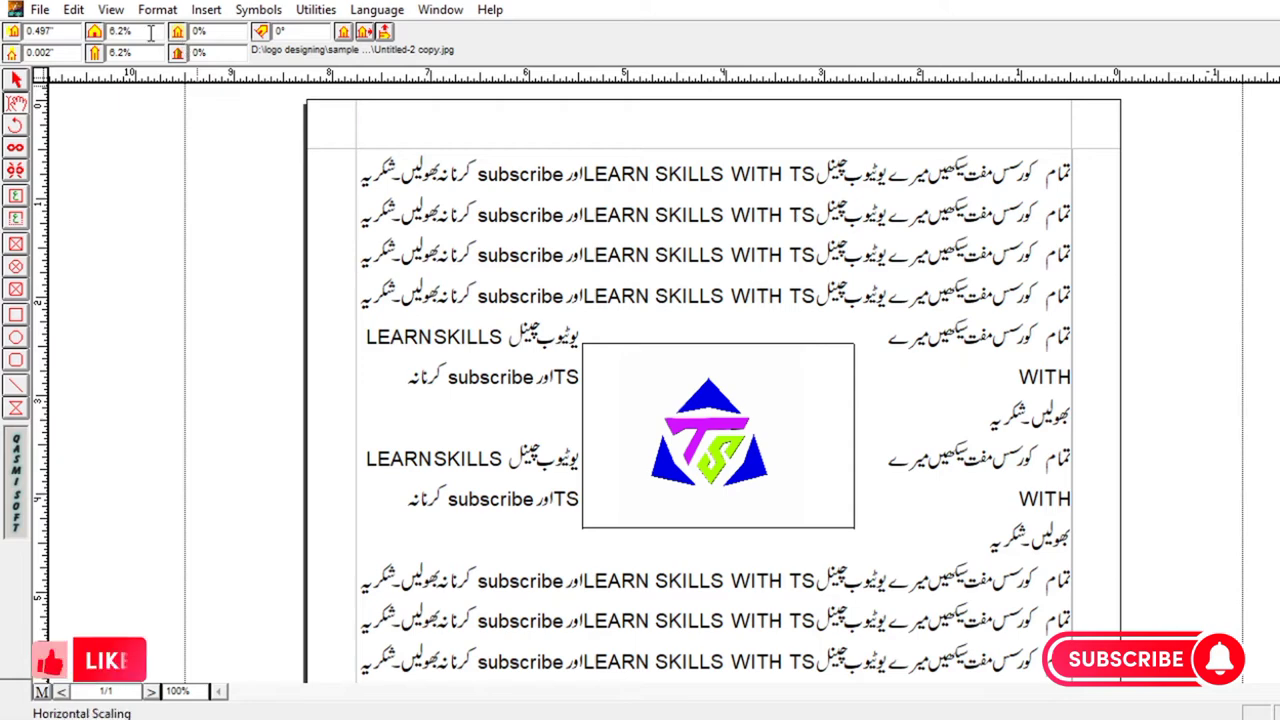
pyautogui.click(122, 31)
pyautogui.write('10')
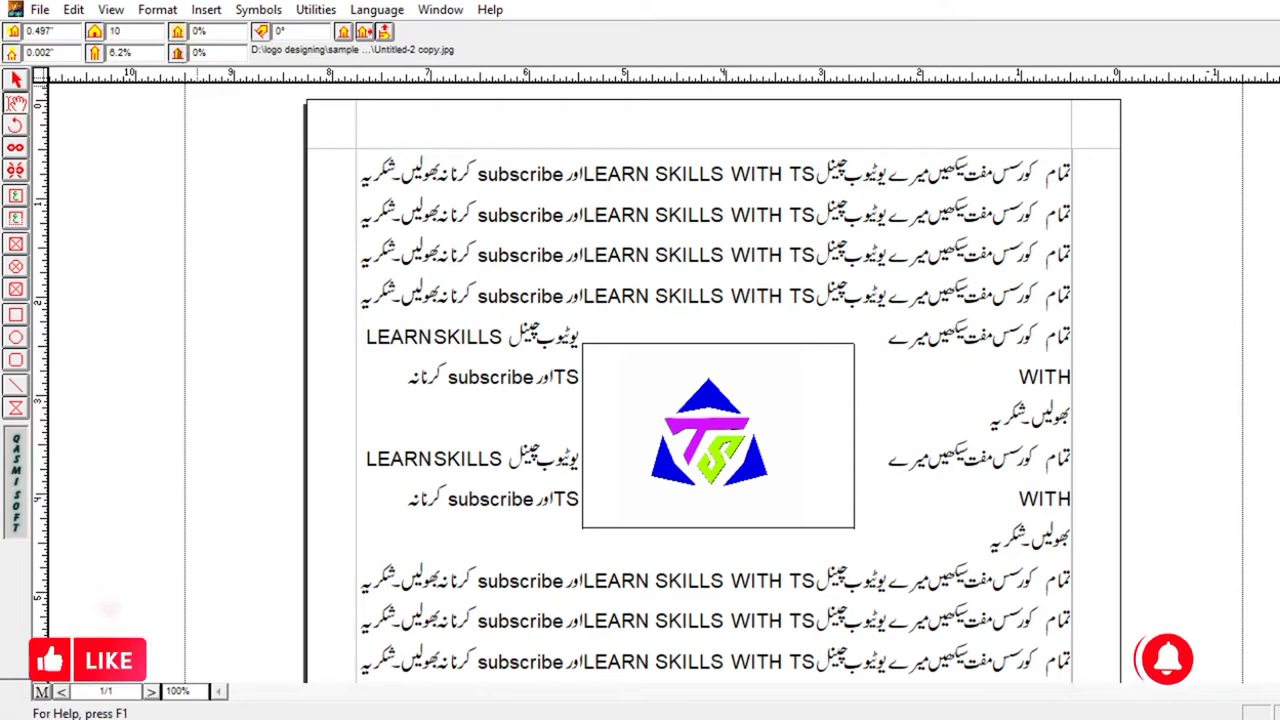
pyautogui.press('Return')
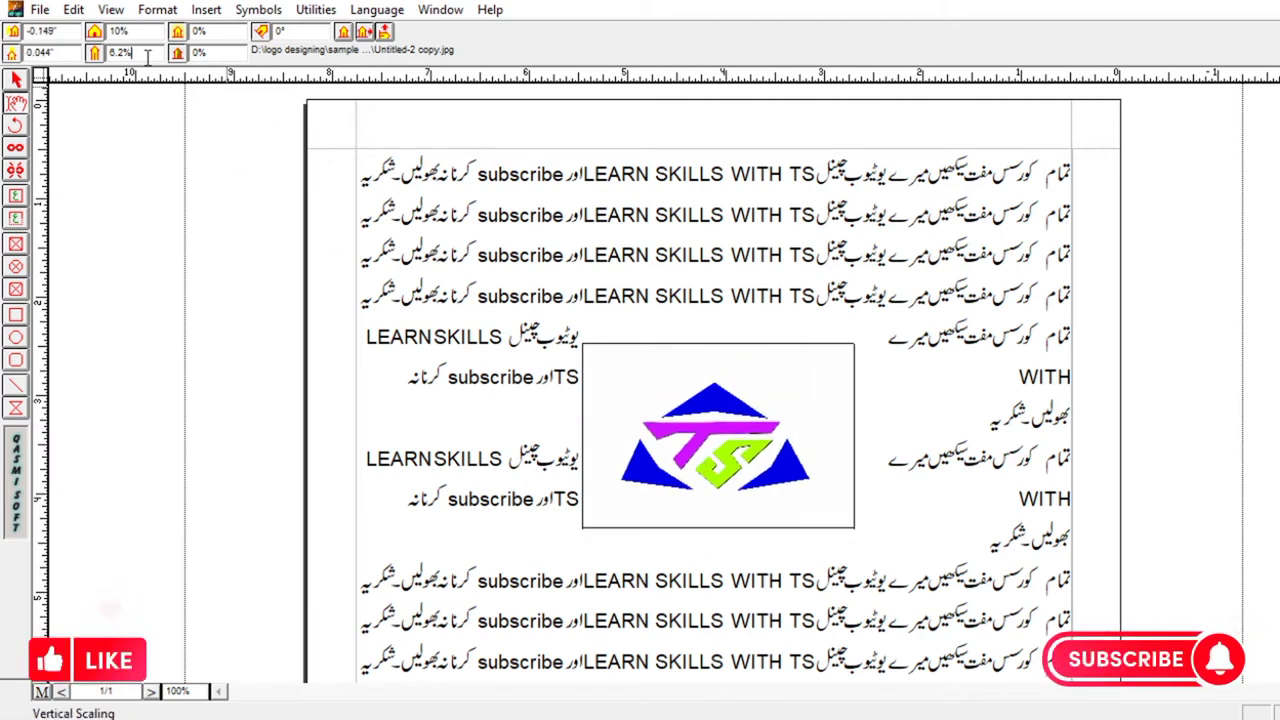
pyautogui.write('10')
pyautogui.press('Return')
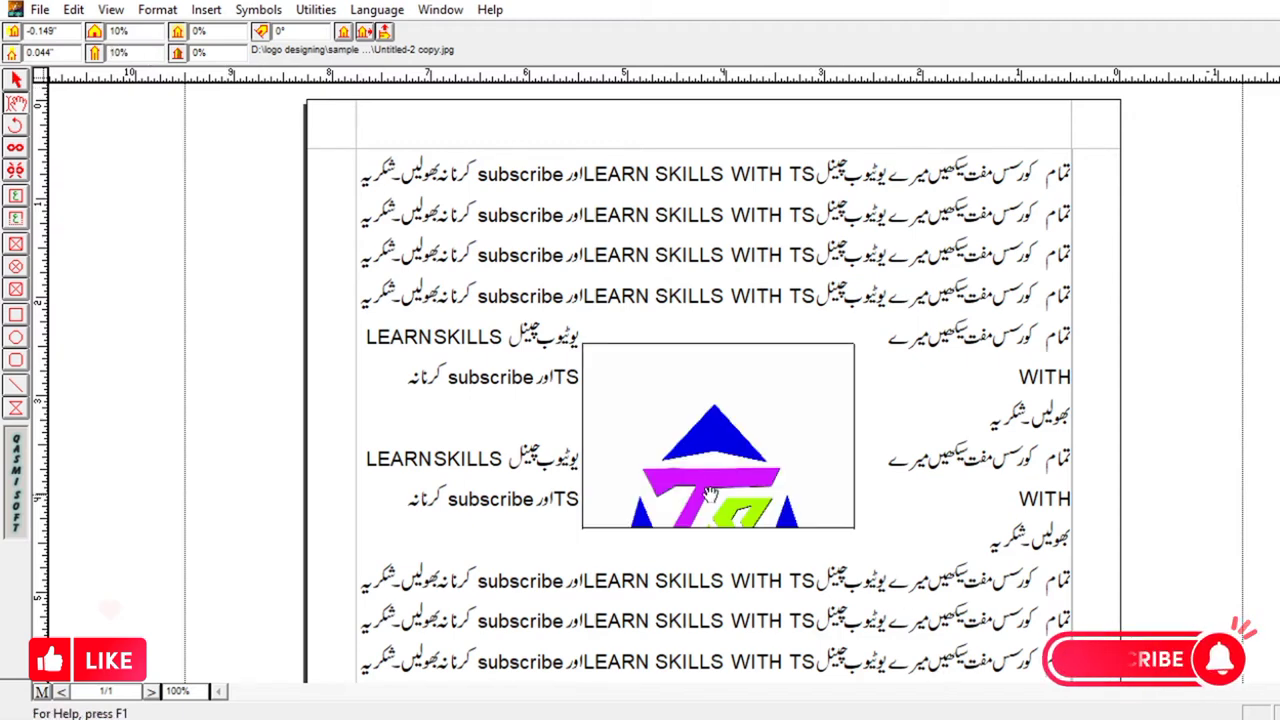
pyautogui.moveTo(700, 423); pyautogui.dragTo(727, 498)
pyautogui.write('50')
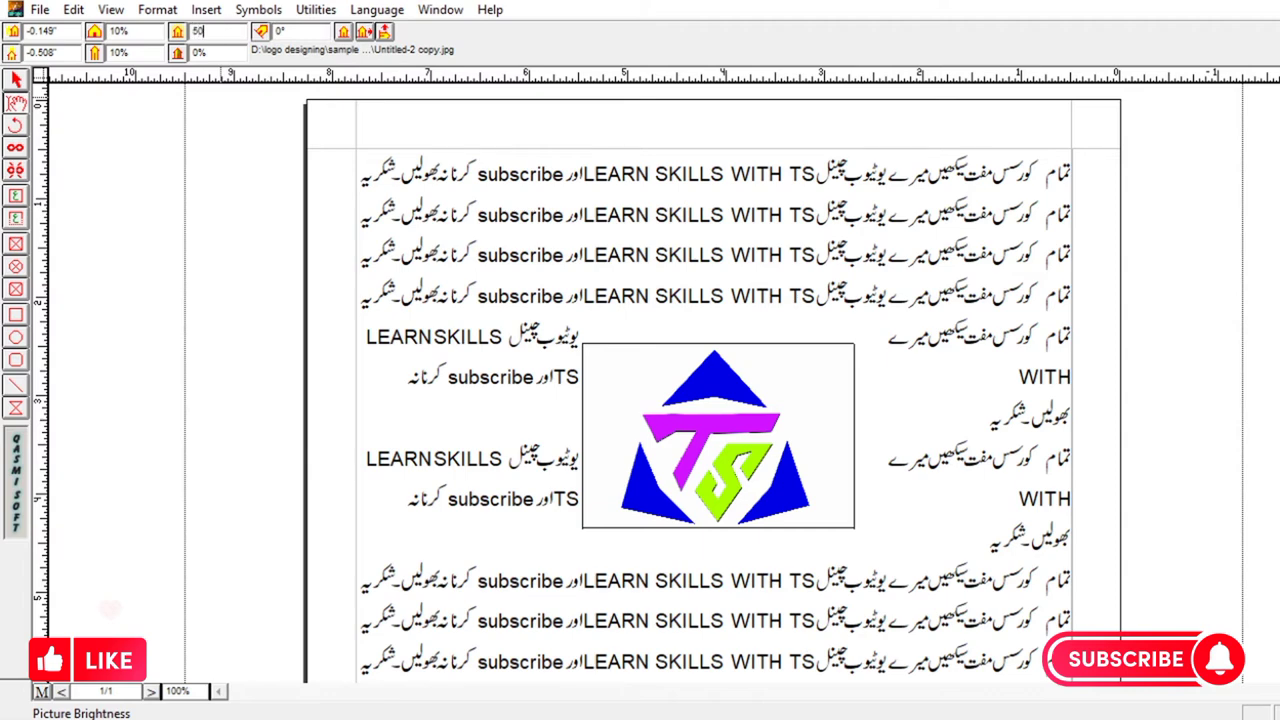
# Fade the TS logo by setting its brightness to 50%, then 60%.
pyautogui.press('Return')
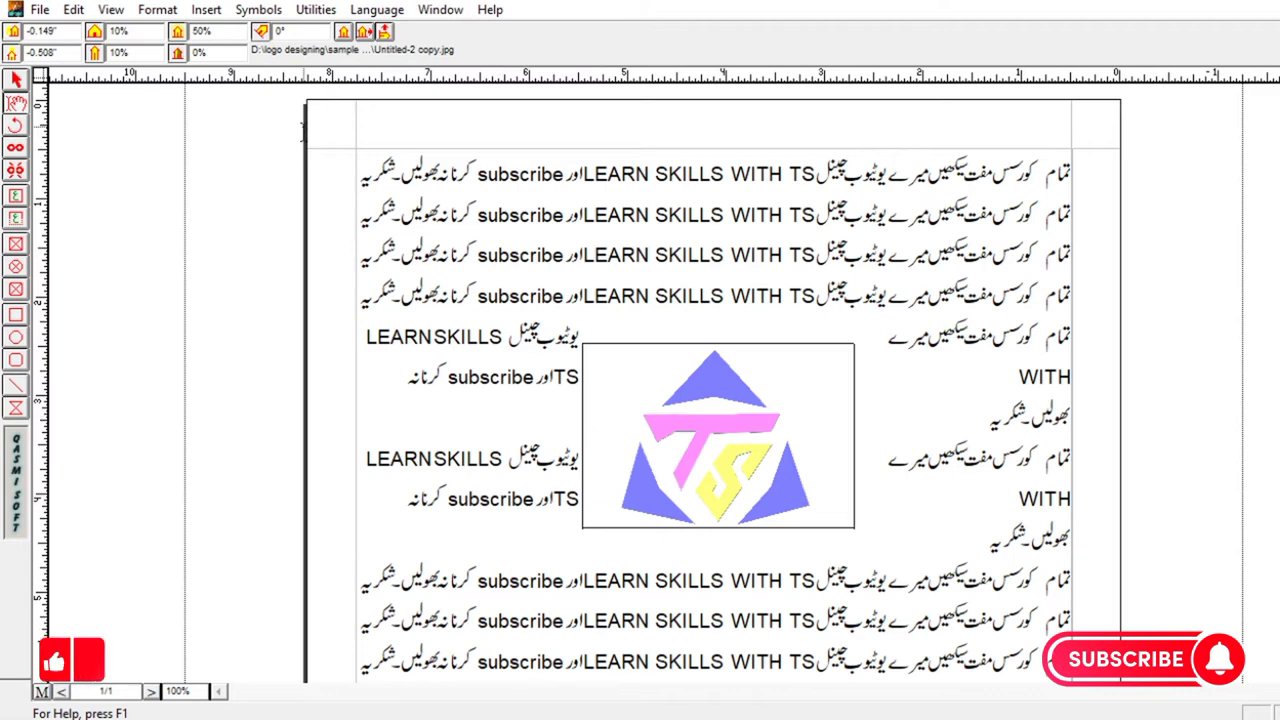
pyautogui.click(228, 30)
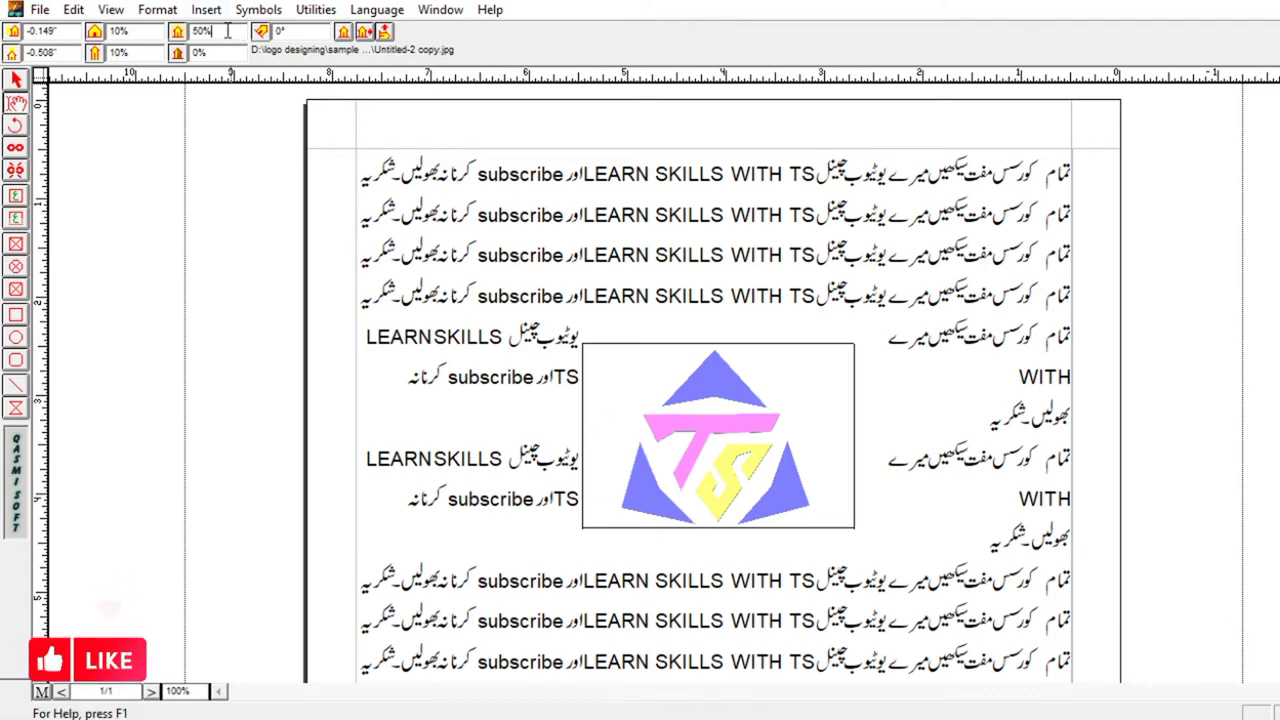
pyautogui.press('BackSpace')
pyautogui.press('BackSpace')
pyautogui.press('BackSpace')
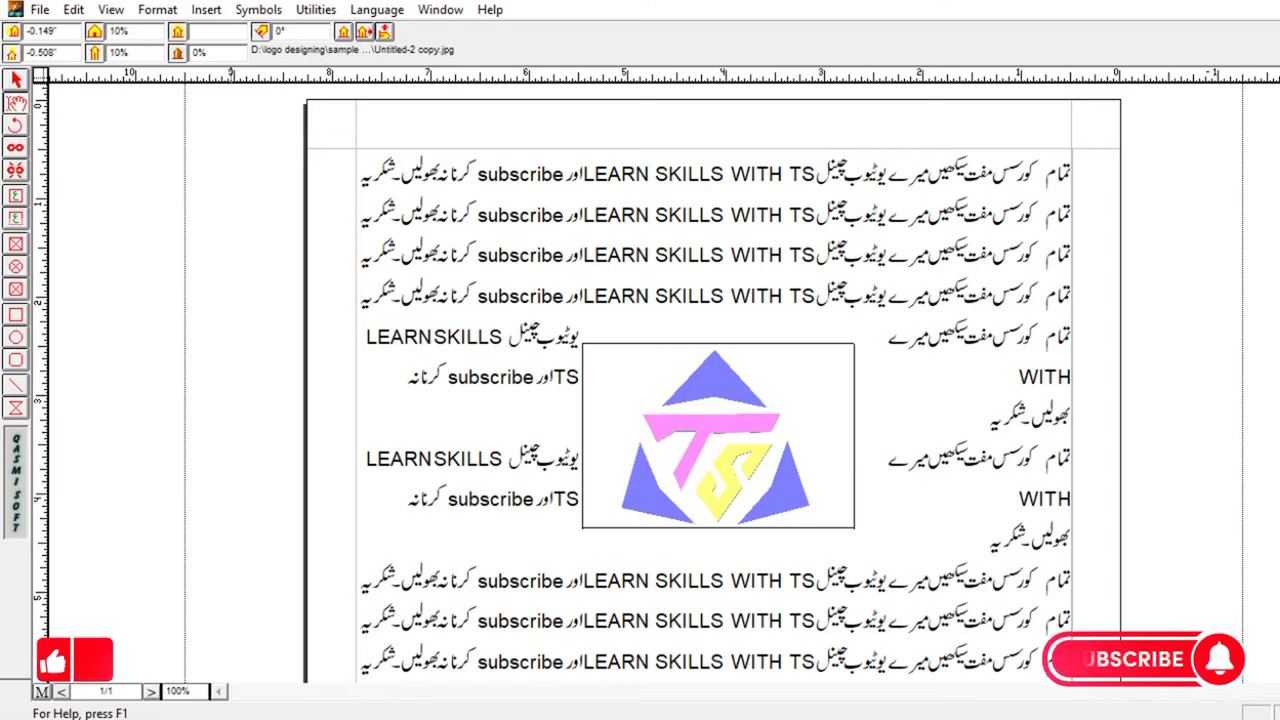
pyautogui.write('60')
pyautogui.press('Return')
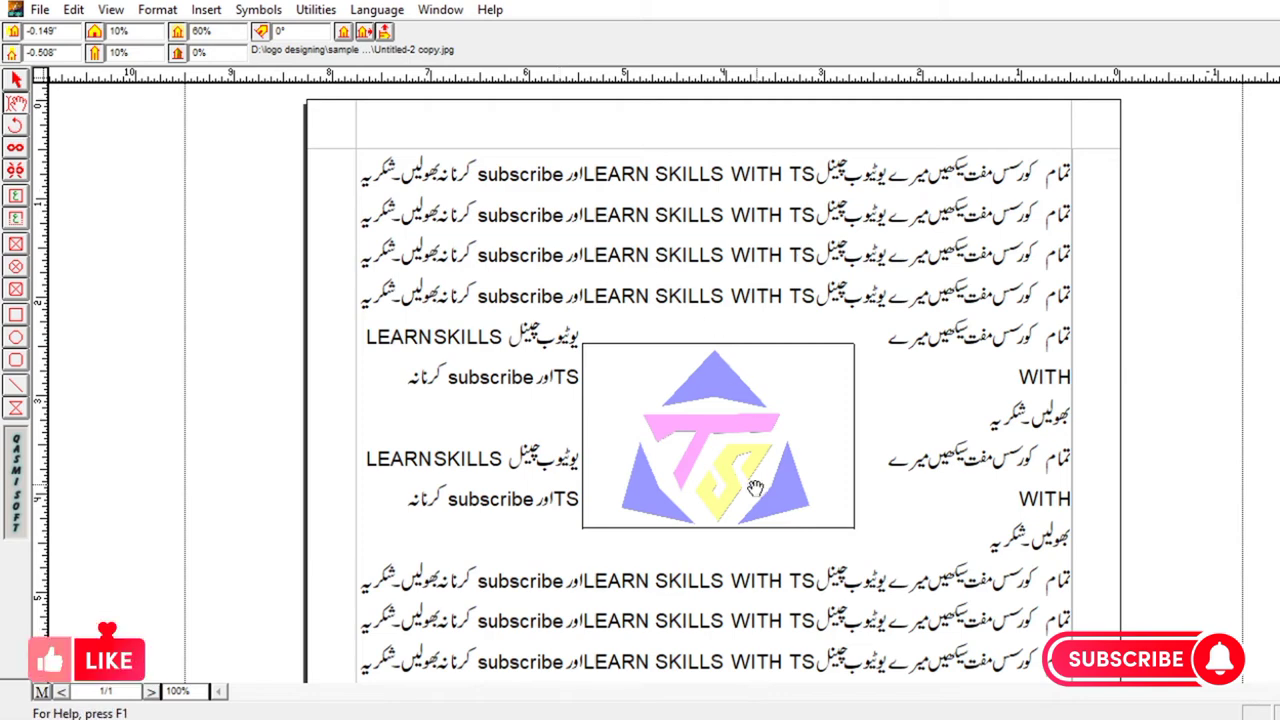
pyautogui.click(73, 9)
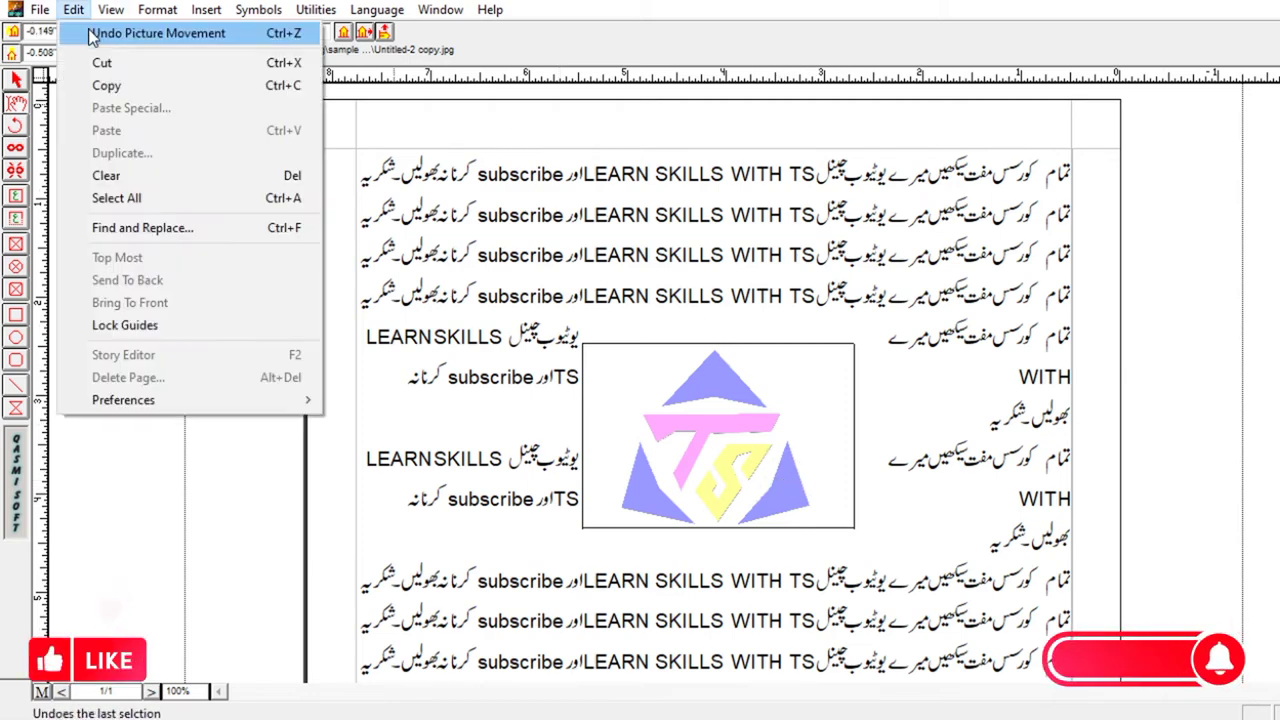
# Try the ellipse, rounded-rectangle and rectangle text wraps on the logo, keeping Round Rectangle.
pyautogui.click(678, 458)
pyautogui.click(16, 88)
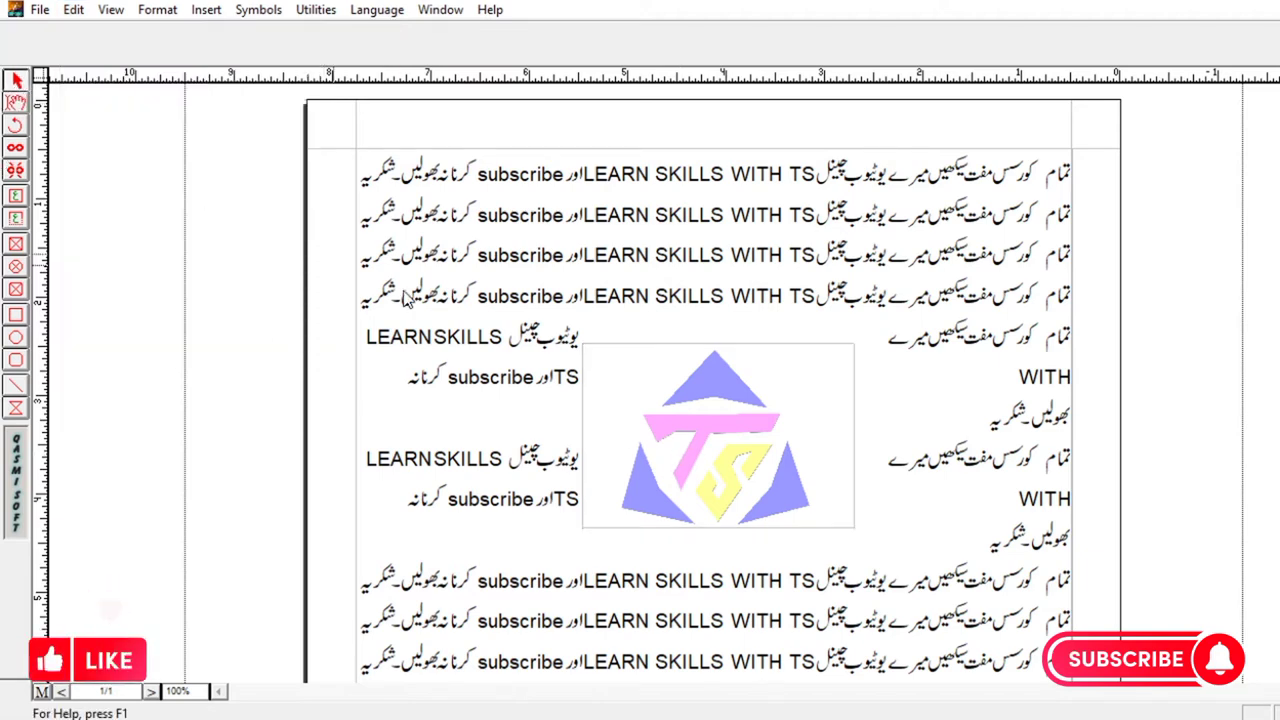
pyautogui.click(604, 418)
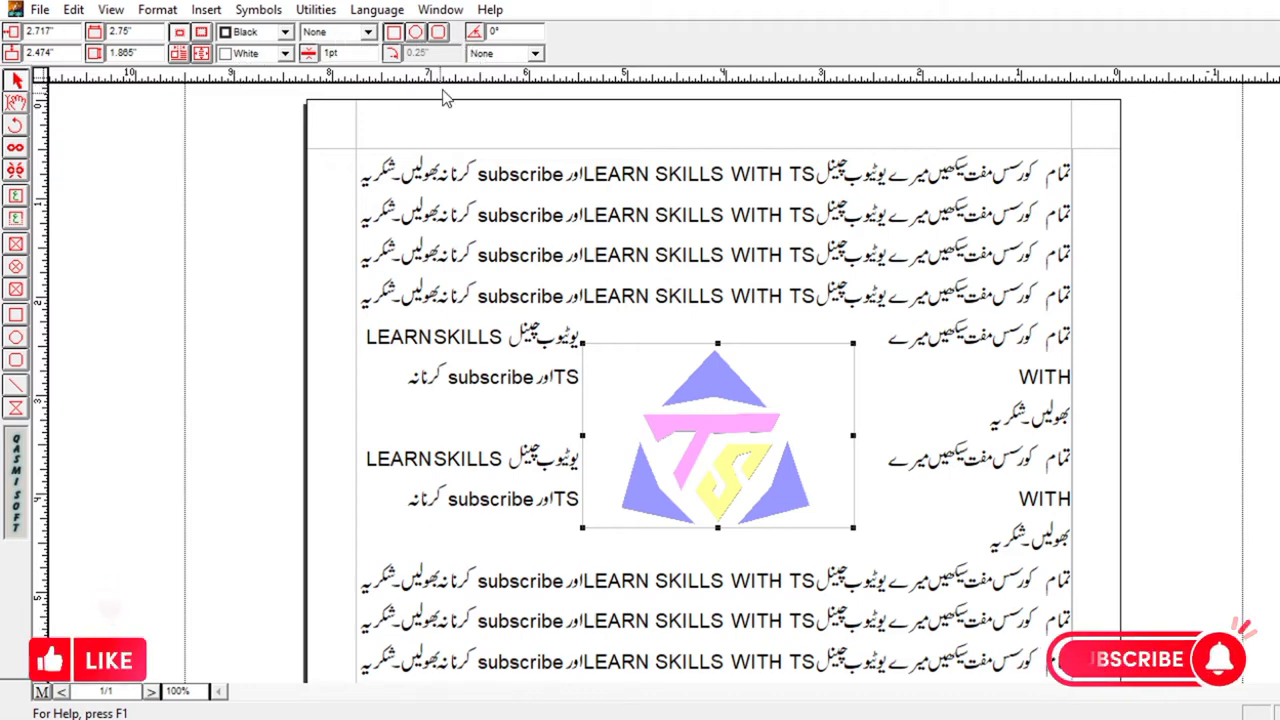
pyautogui.click(416, 33)
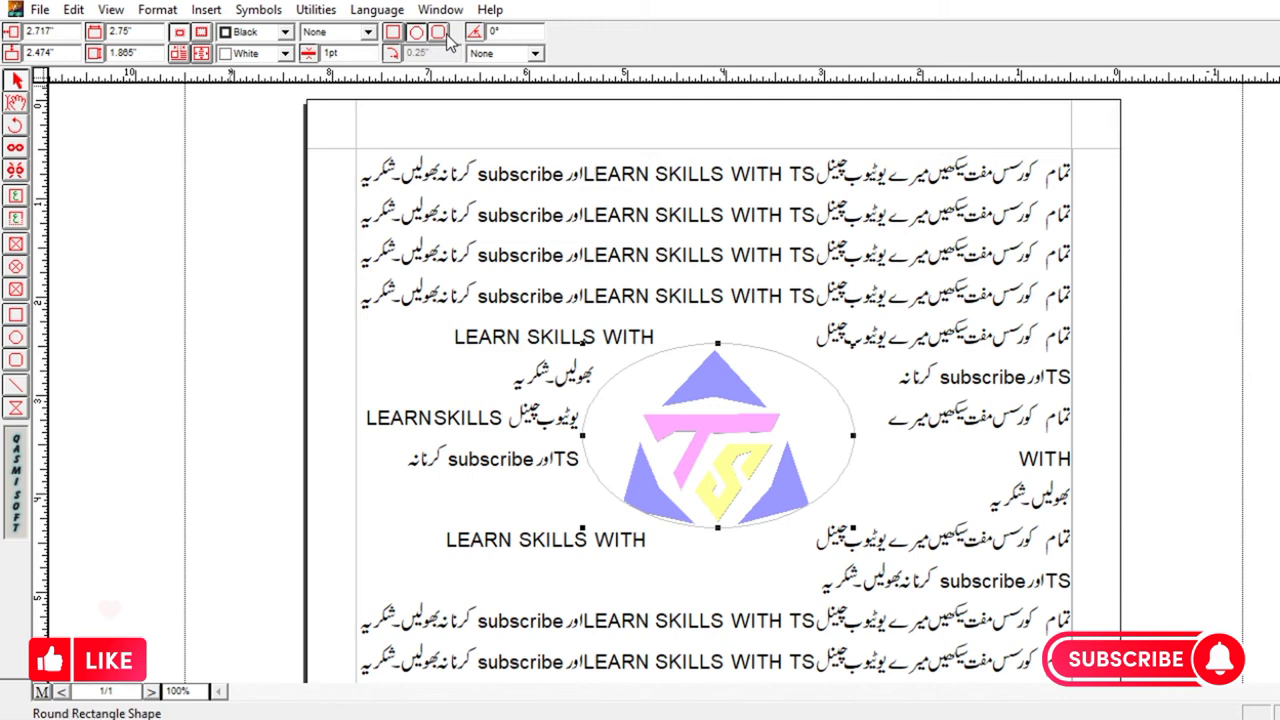
pyautogui.click(439, 32)
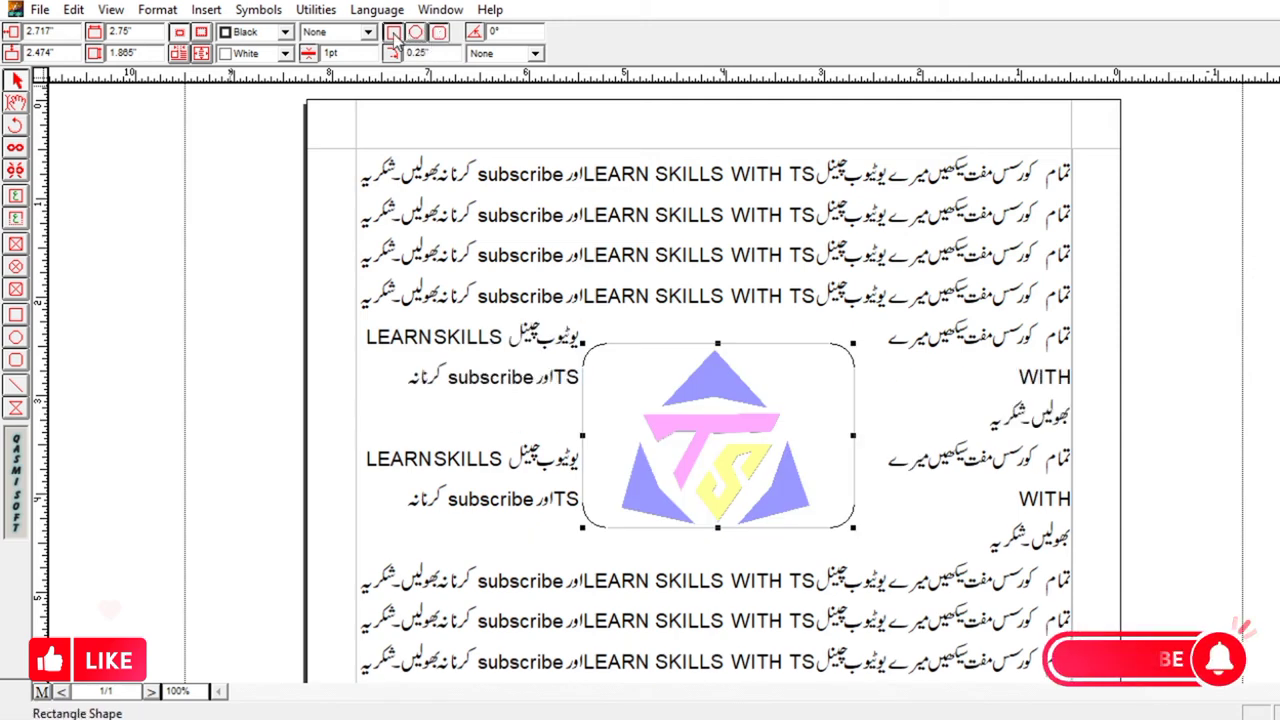
pyautogui.click(394, 33)
pyautogui.click(439, 32)
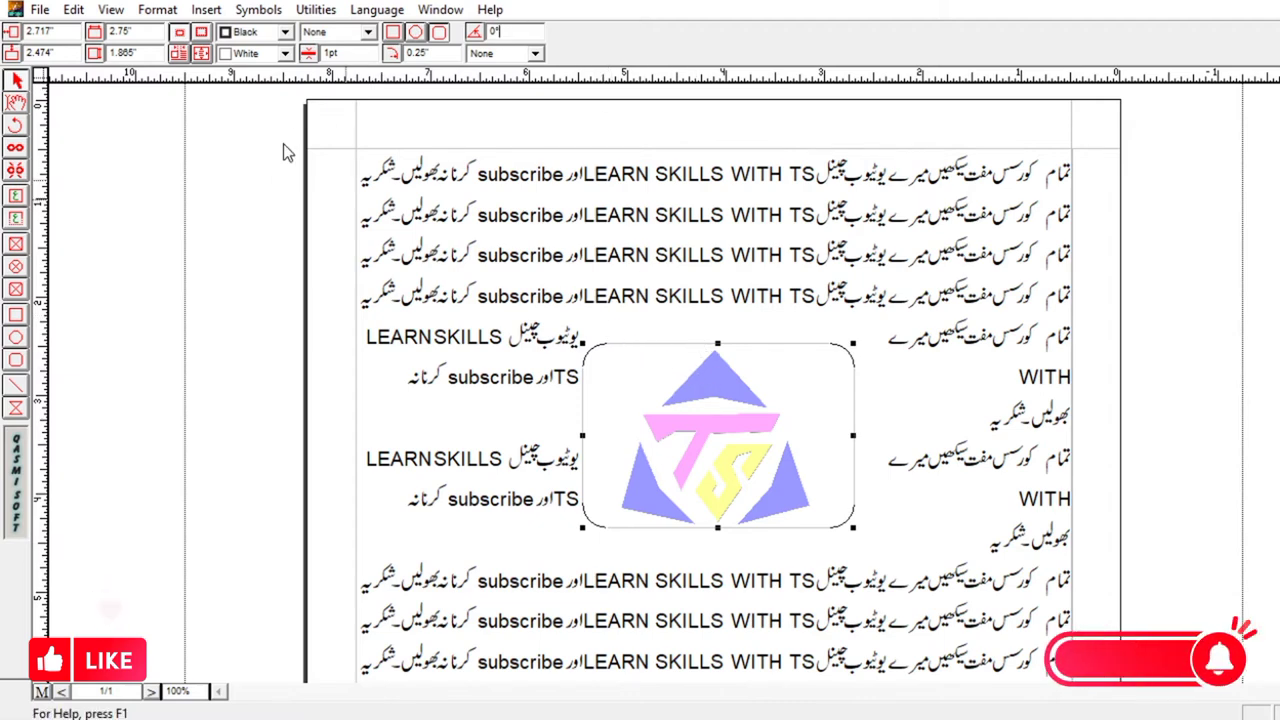
pyautogui.click(110, 10)
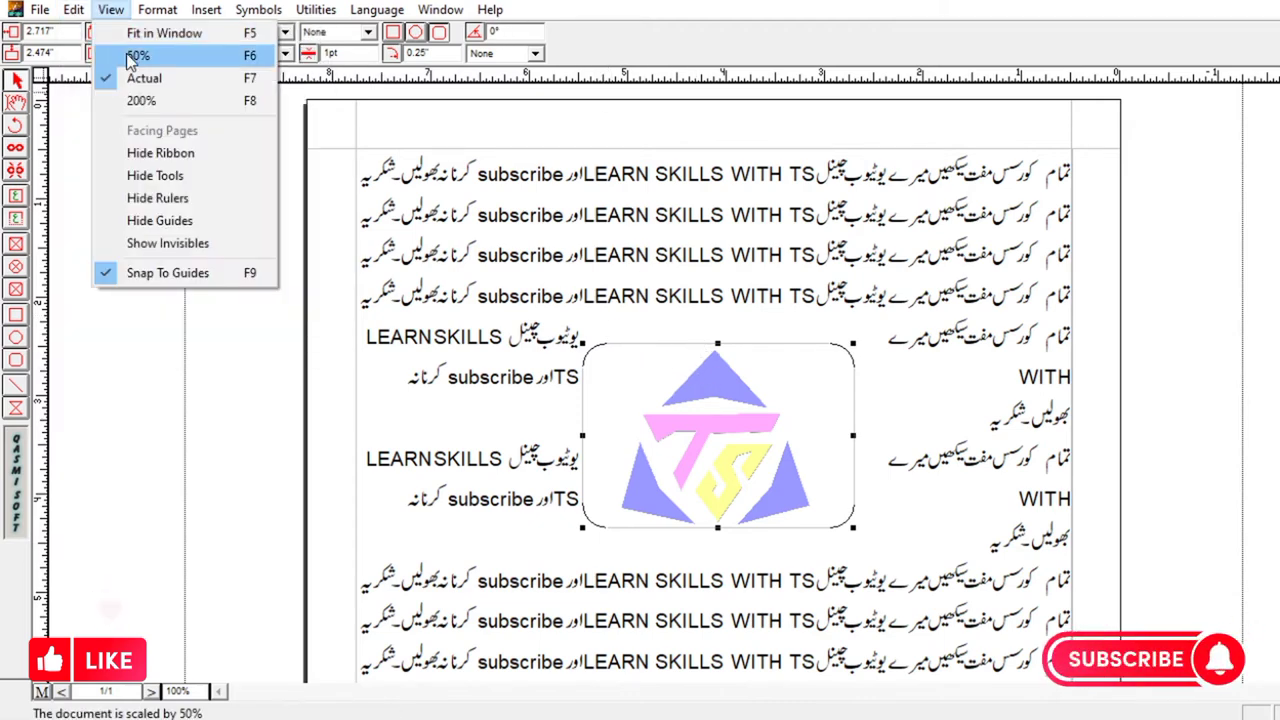
pyautogui.click(104, 10)
pyautogui.click(74, 12)
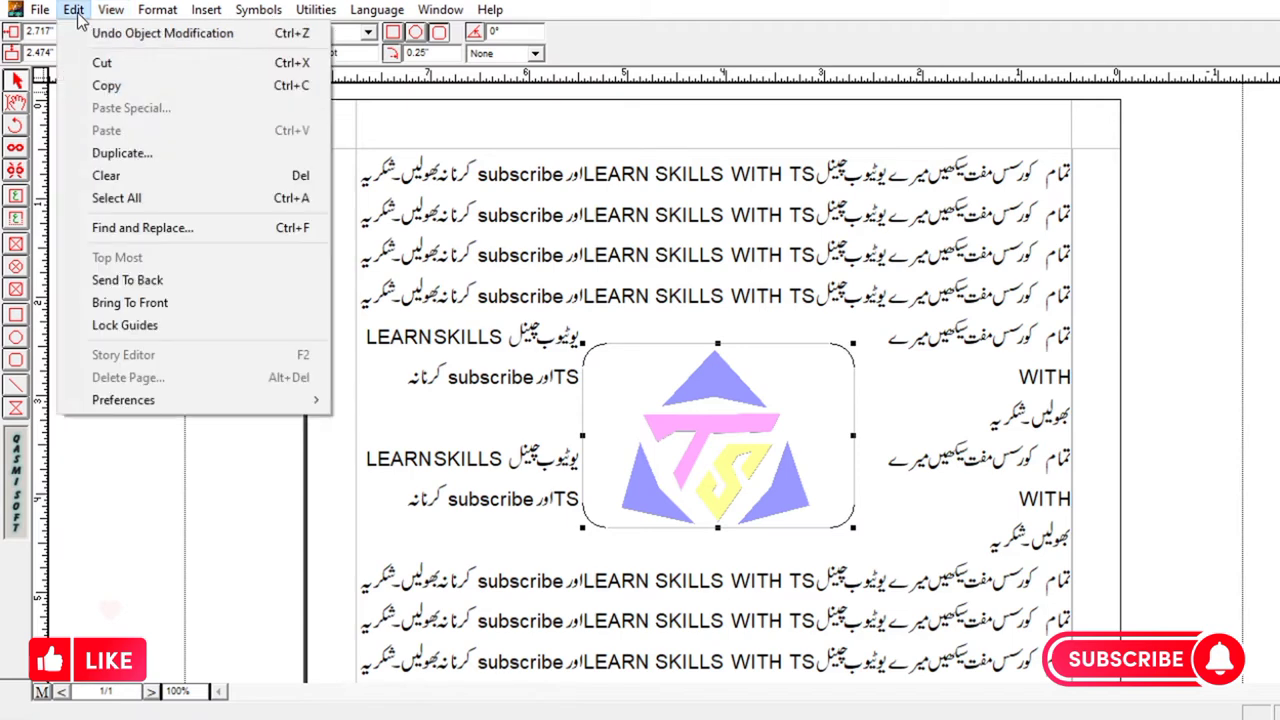
# Send the faded TS logo to the back so the Urdu text runs across it.
pyautogui.click(168, 282)
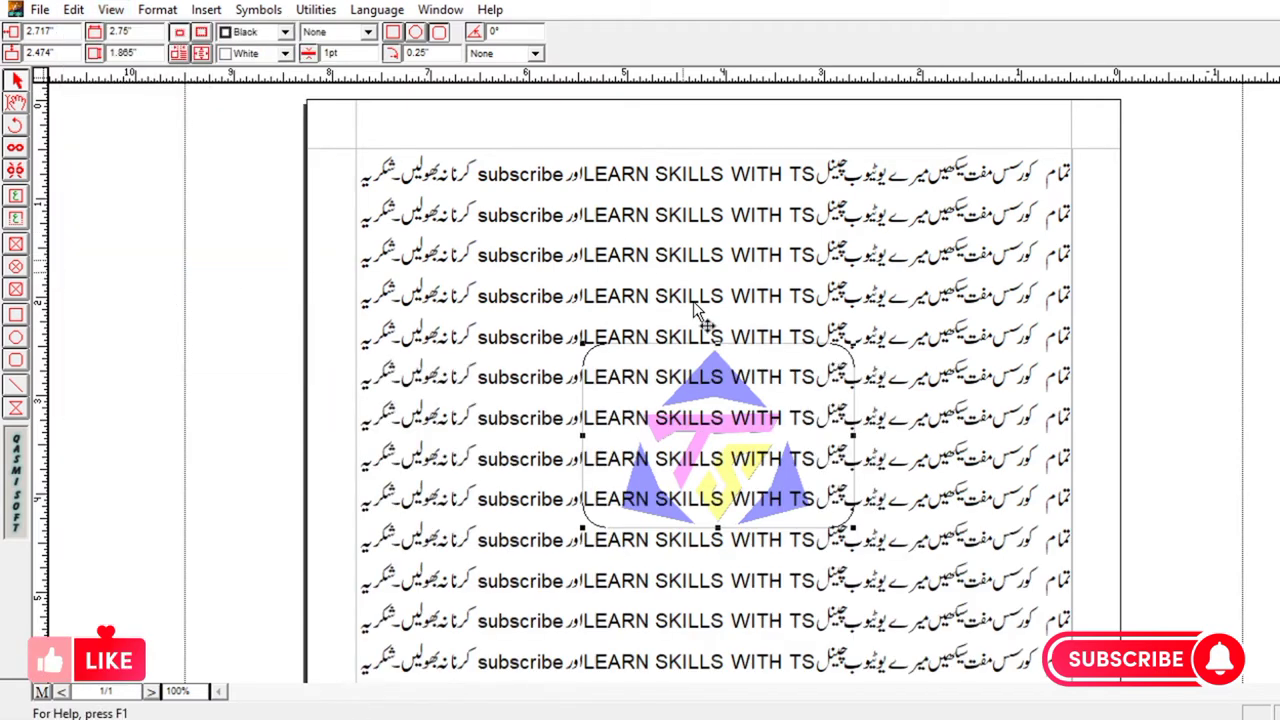
pyautogui.click(722, 442)
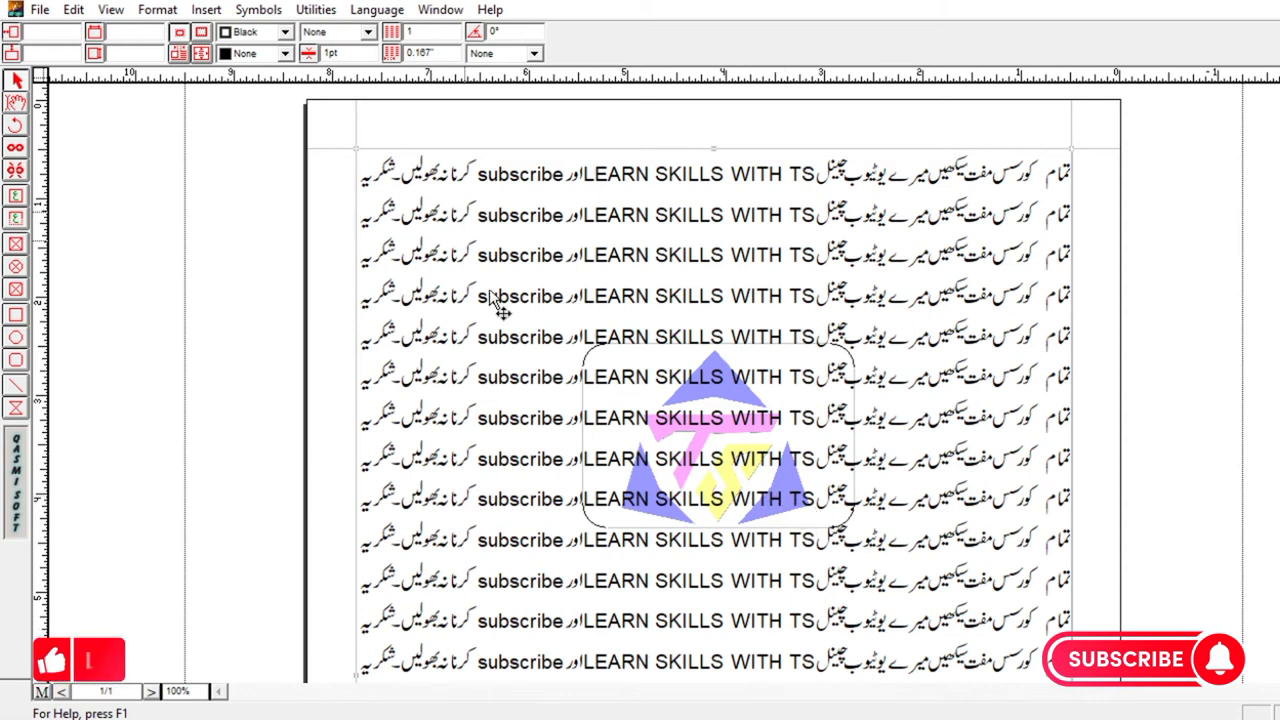
# Export the page as a picture, then open the 'water mark' document and edit its text box.
pyautogui.click(42, 12)
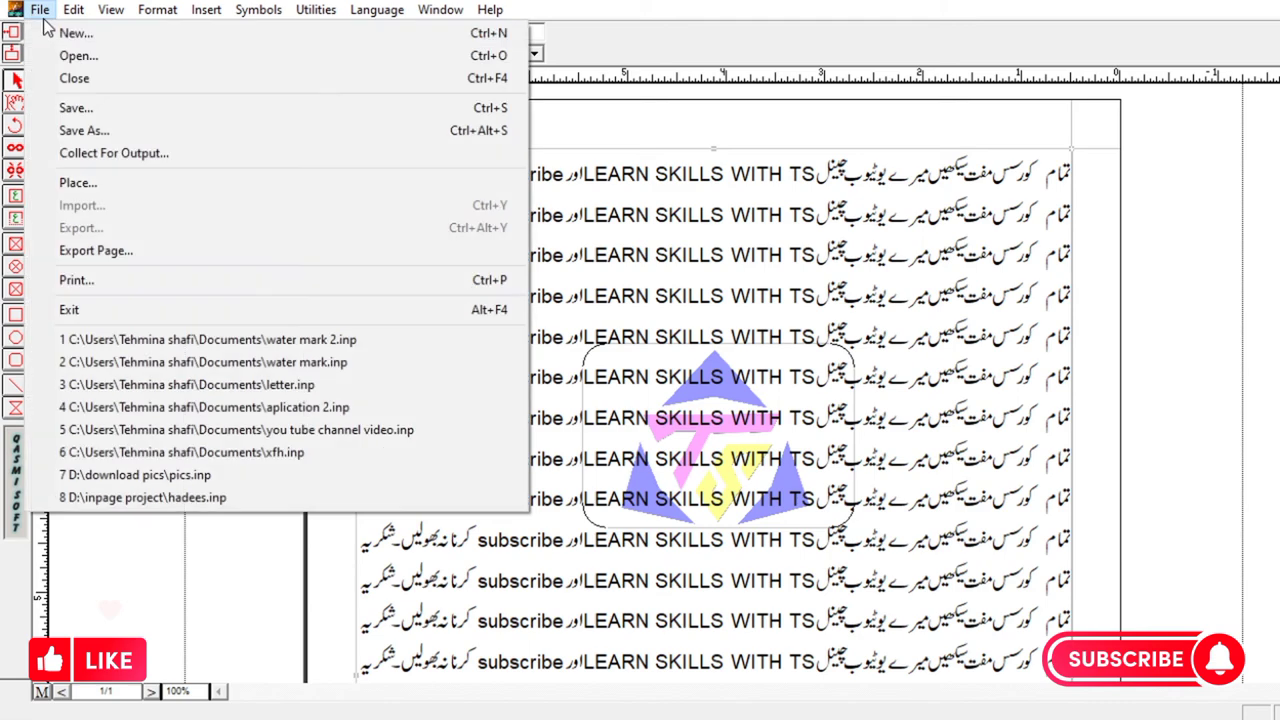
pyautogui.click(119, 251)
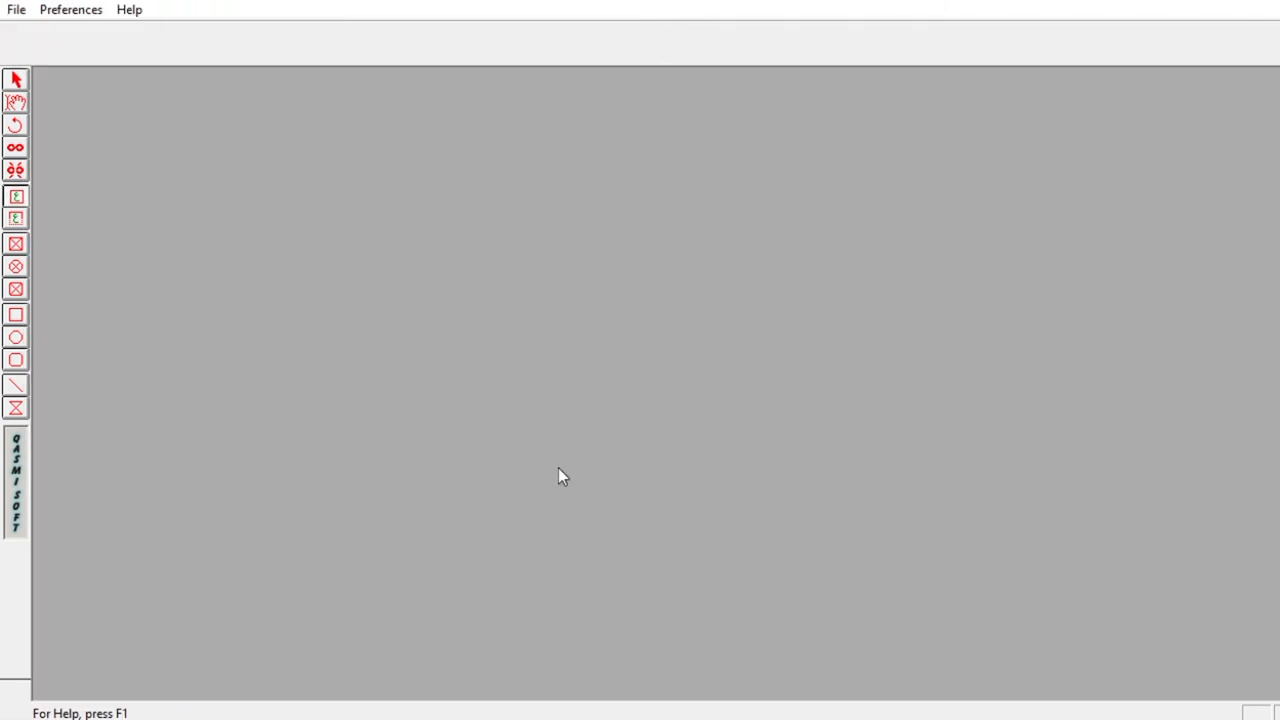
pyautogui.hotkey('ctrl', 'o')
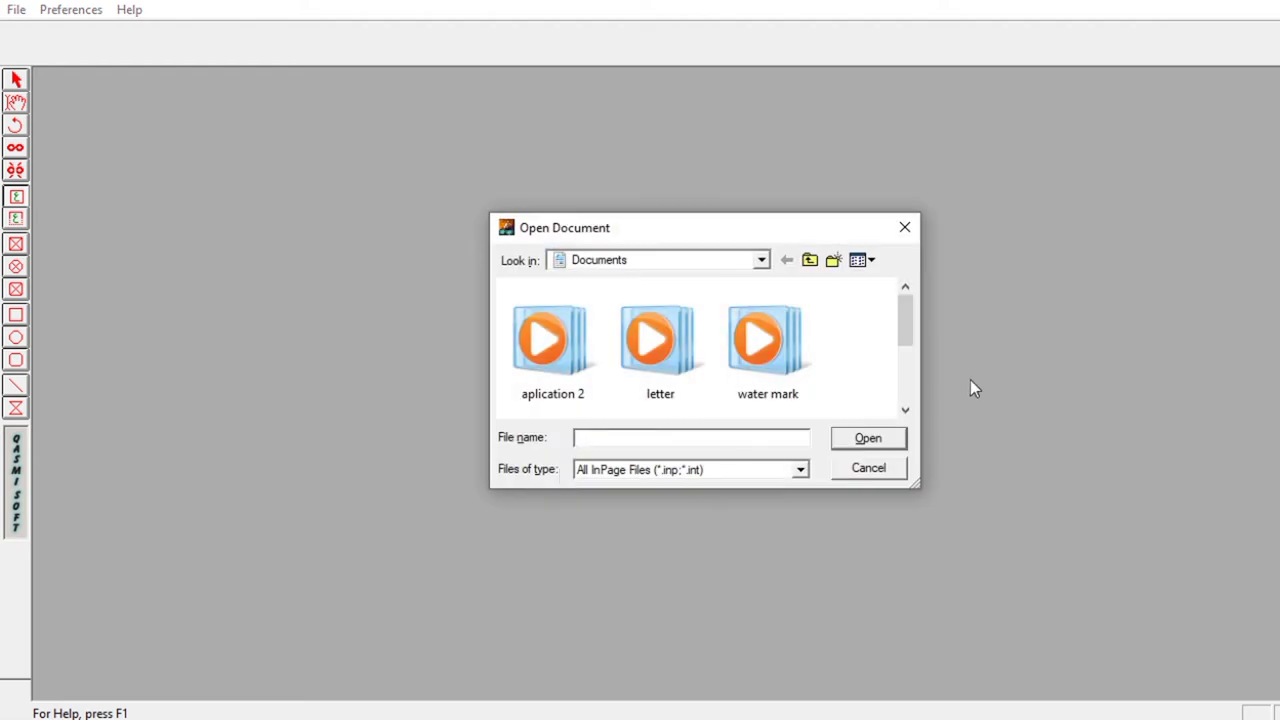
pyautogui.click(893, 443)
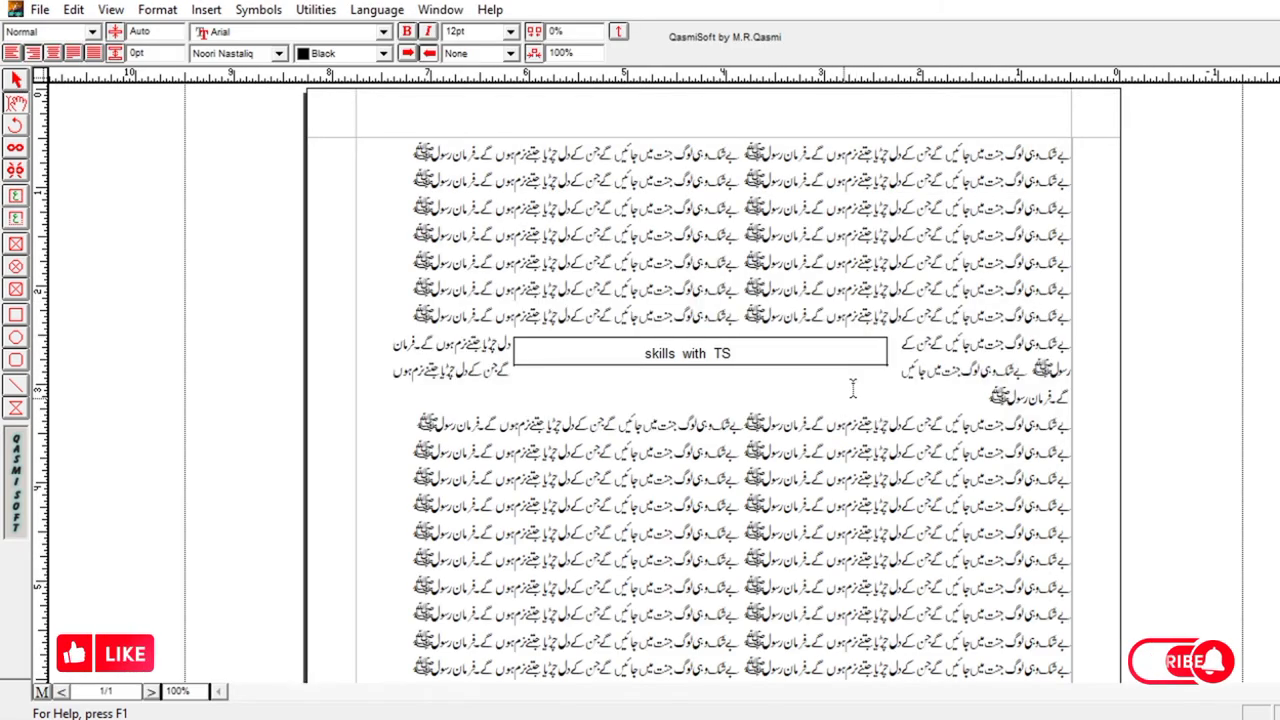
pyautogui.click(862, 357)
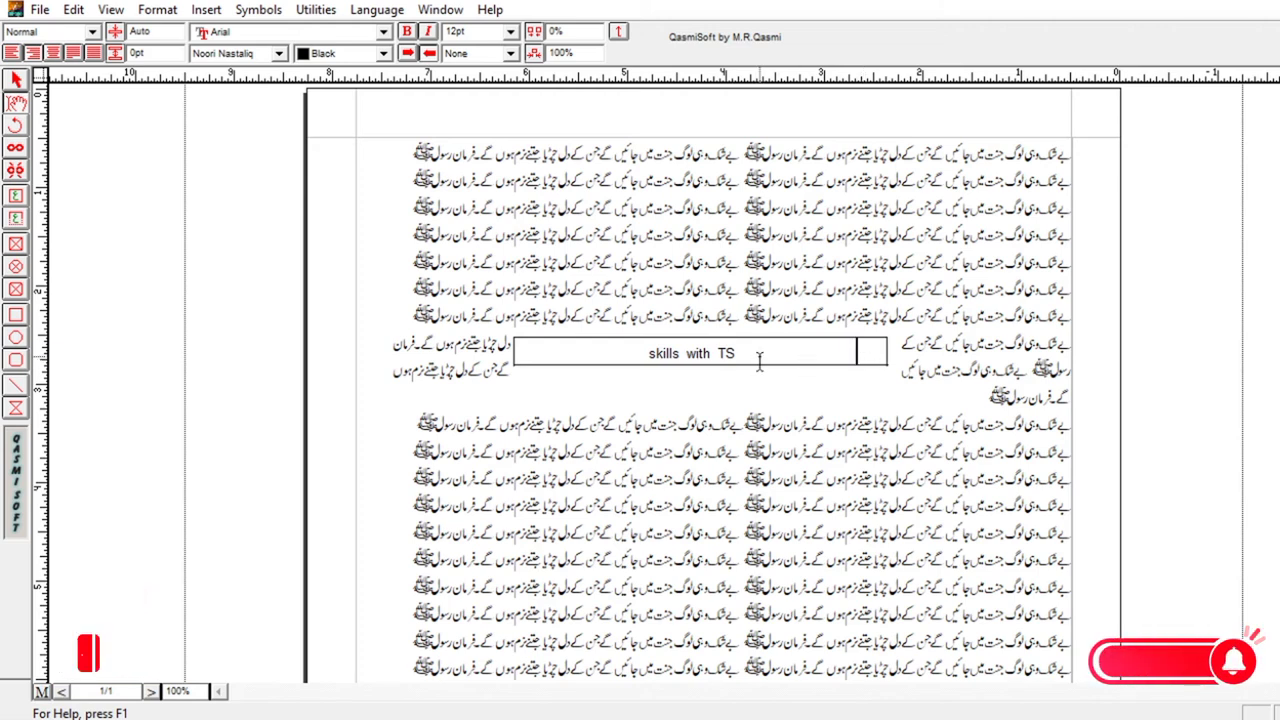
# Clear the 'skills with TS' text and delete its empty box from the page.
pyautogui.press('BackSpace')
pyautogui.press('BackSpace')
pyautogui.press('BackSpace')
pyautogui.press('BackSpace')
pyautogui.press('BackSpace')
pyautogui.press('BackSpace')
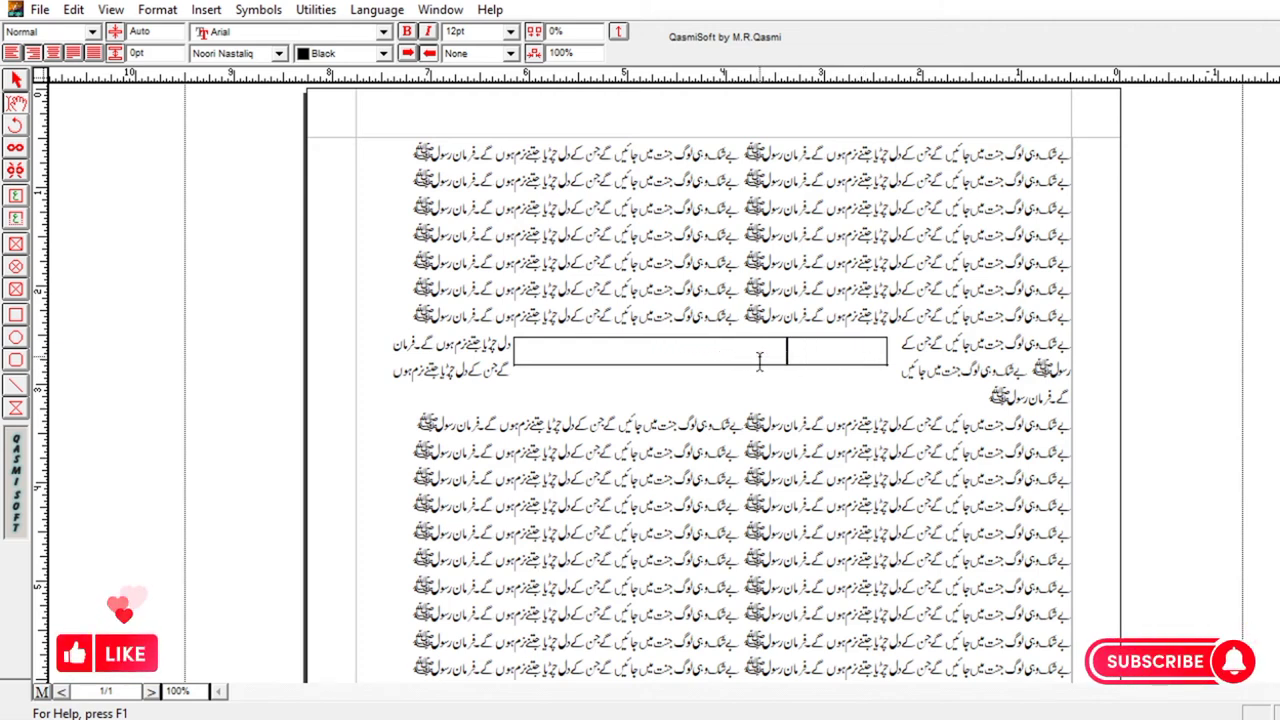
pyautogui.click(16, 82)
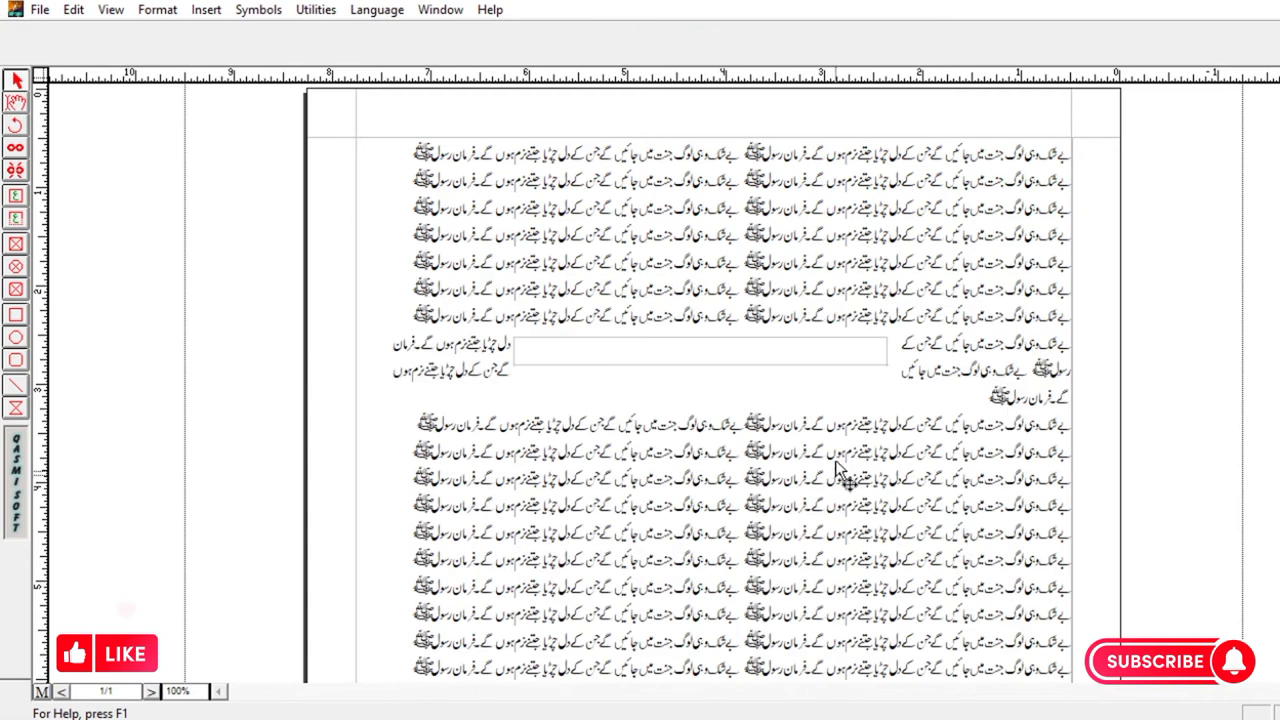
pyautogui.click(790, 353)
pyautogui.press('Delete')
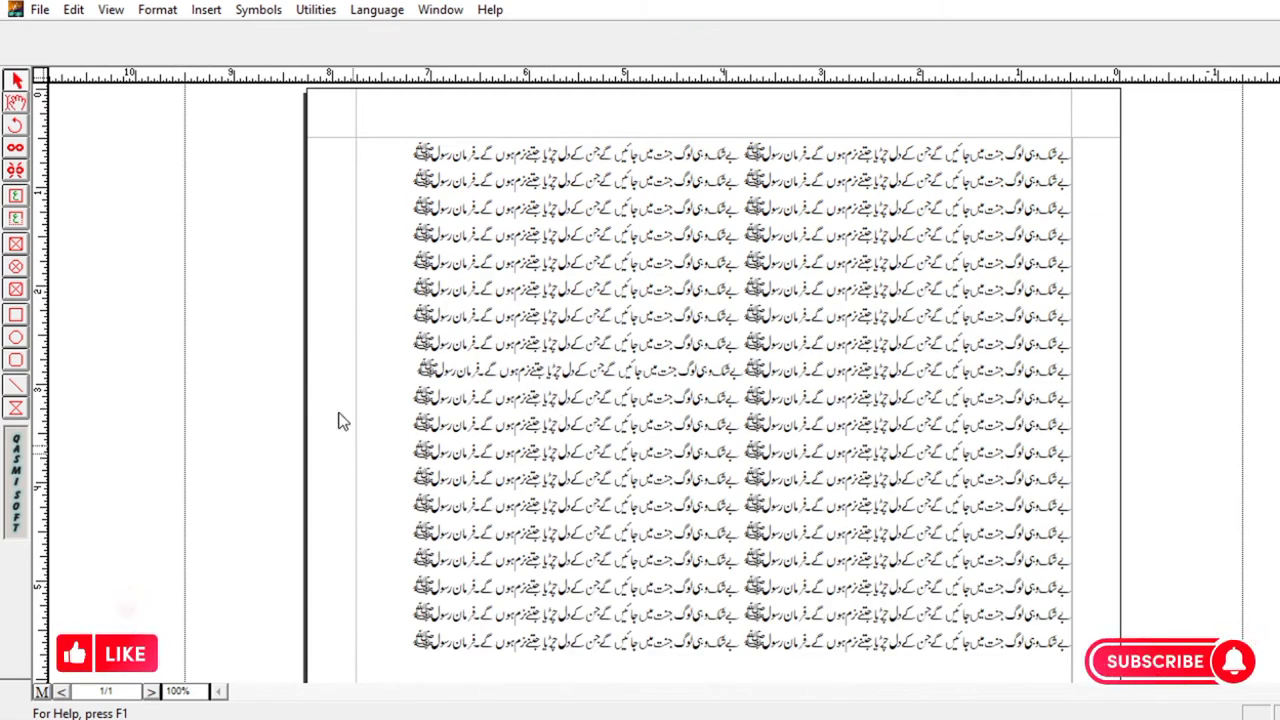
pyautogui.click(18, 222)
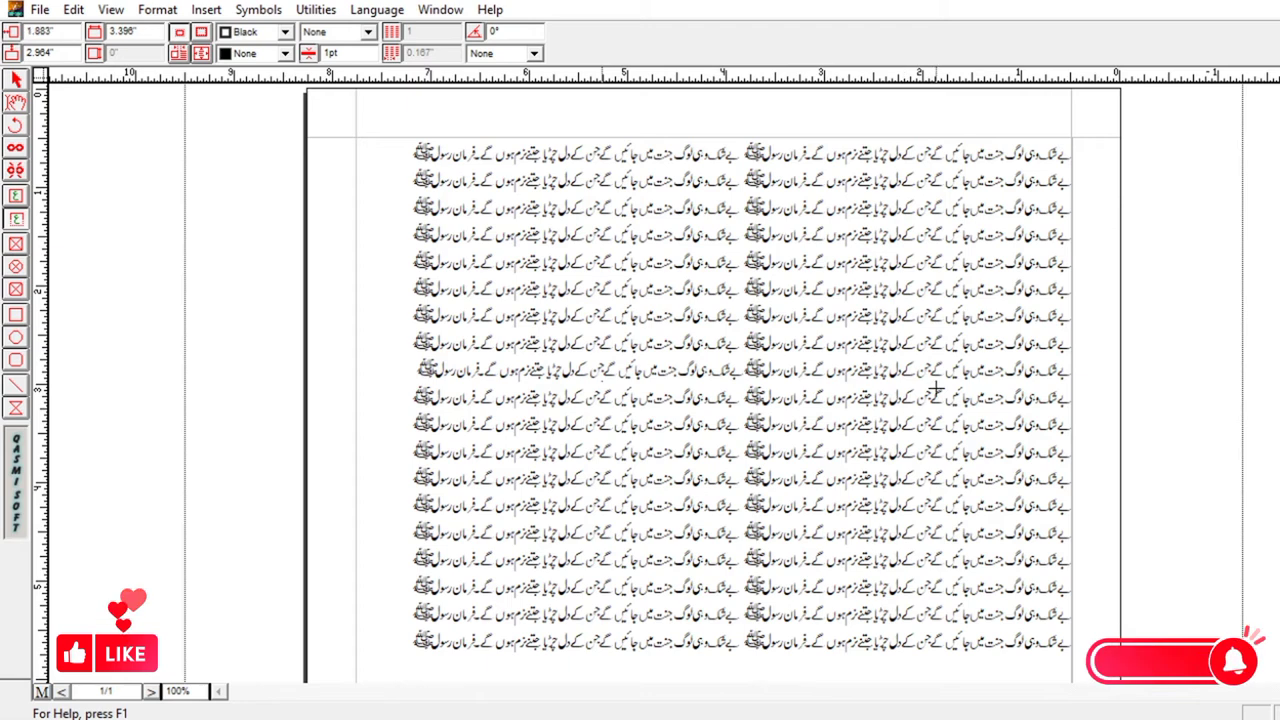
# Draw a wide mid-page text frame, complete it to read 'SKILLS WITH TS', and select all its text.
pyautogui.moveTo(600, 381); pyautogui.dragTo(943, 405)
pyautogui.write('SKILLS')
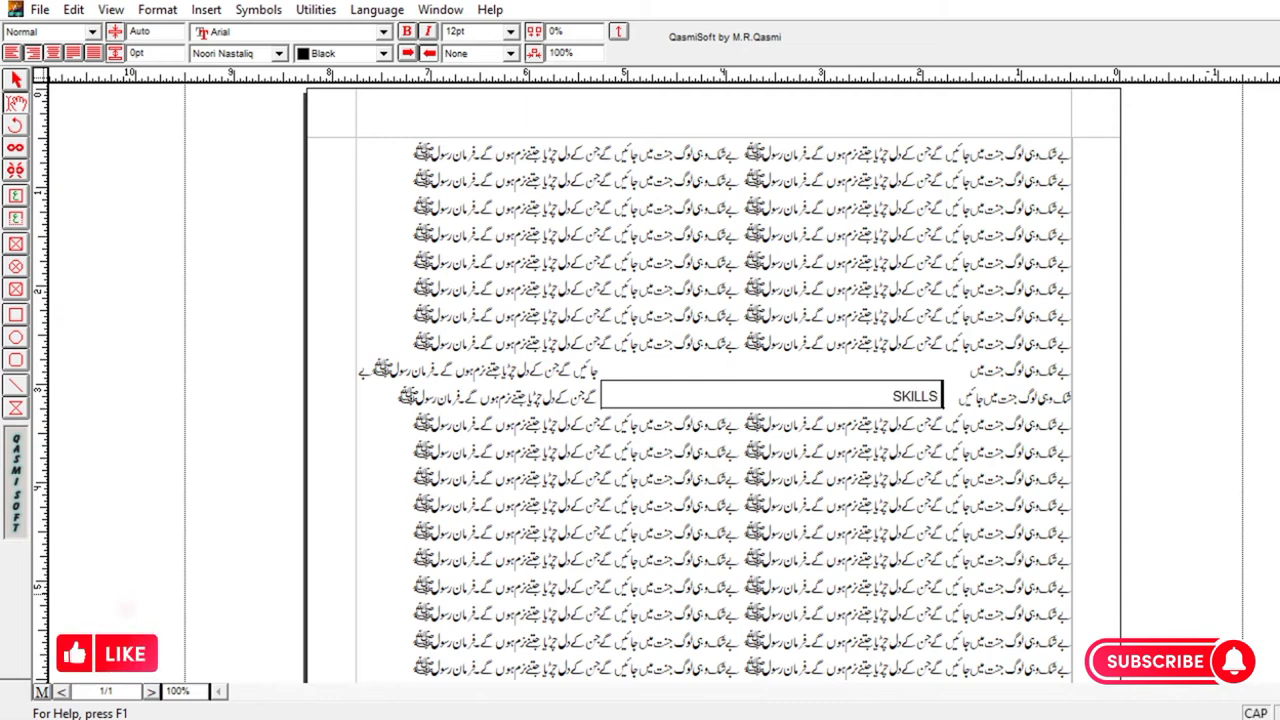
pyautogui.write('WITH')
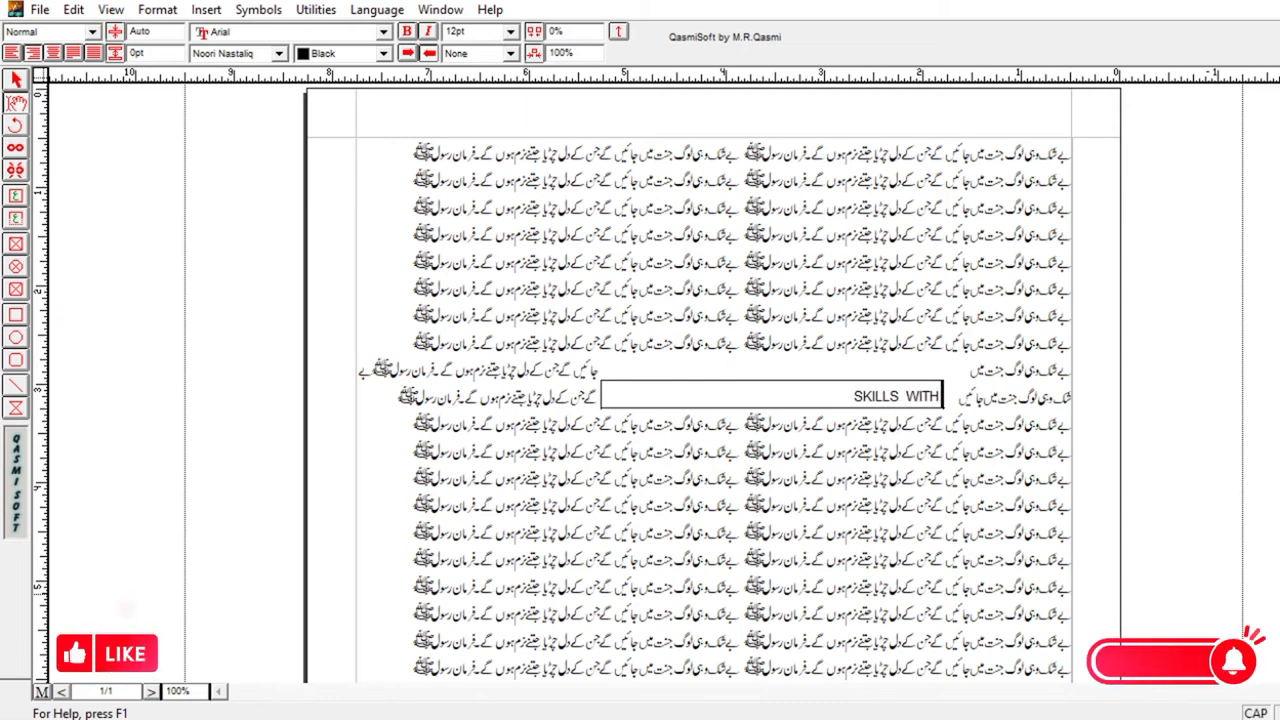
pyautogui.write(' TS')
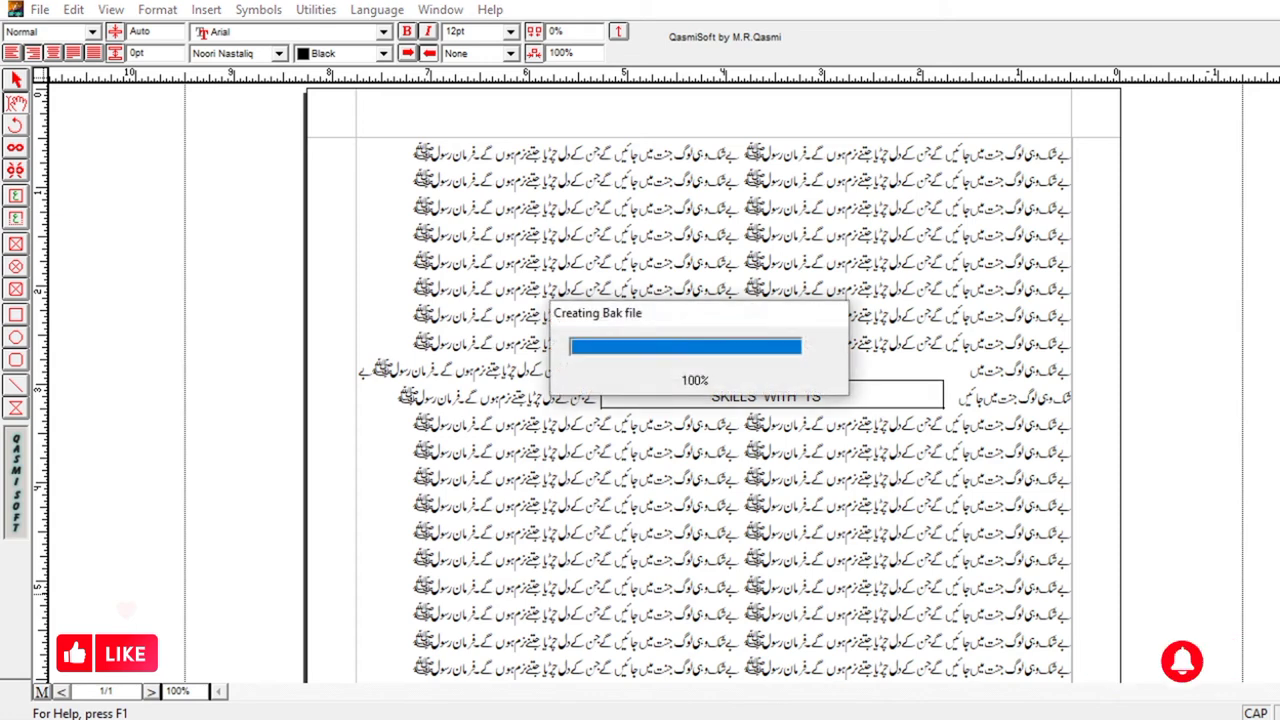
pyautogui.hotkey('ctrl', 'a')
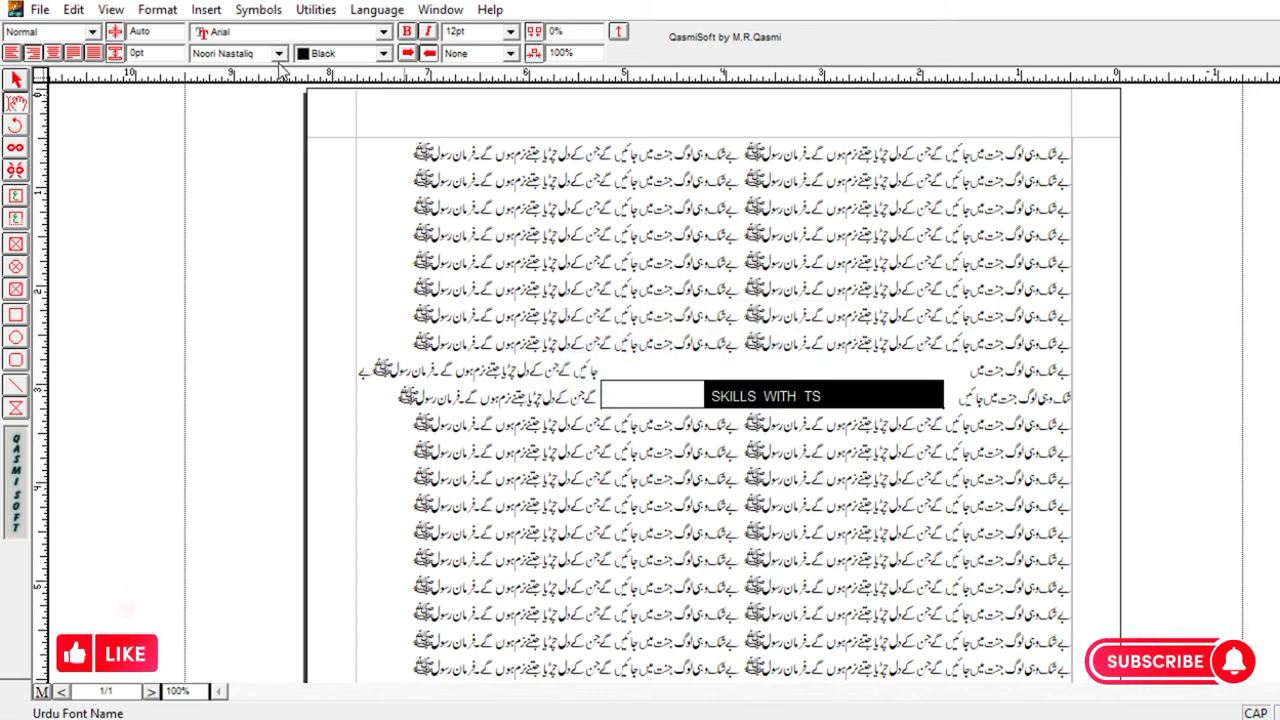
# Make the SKILLS WITH TS text bold at 36pt.
pyautogui.click(407, 31)
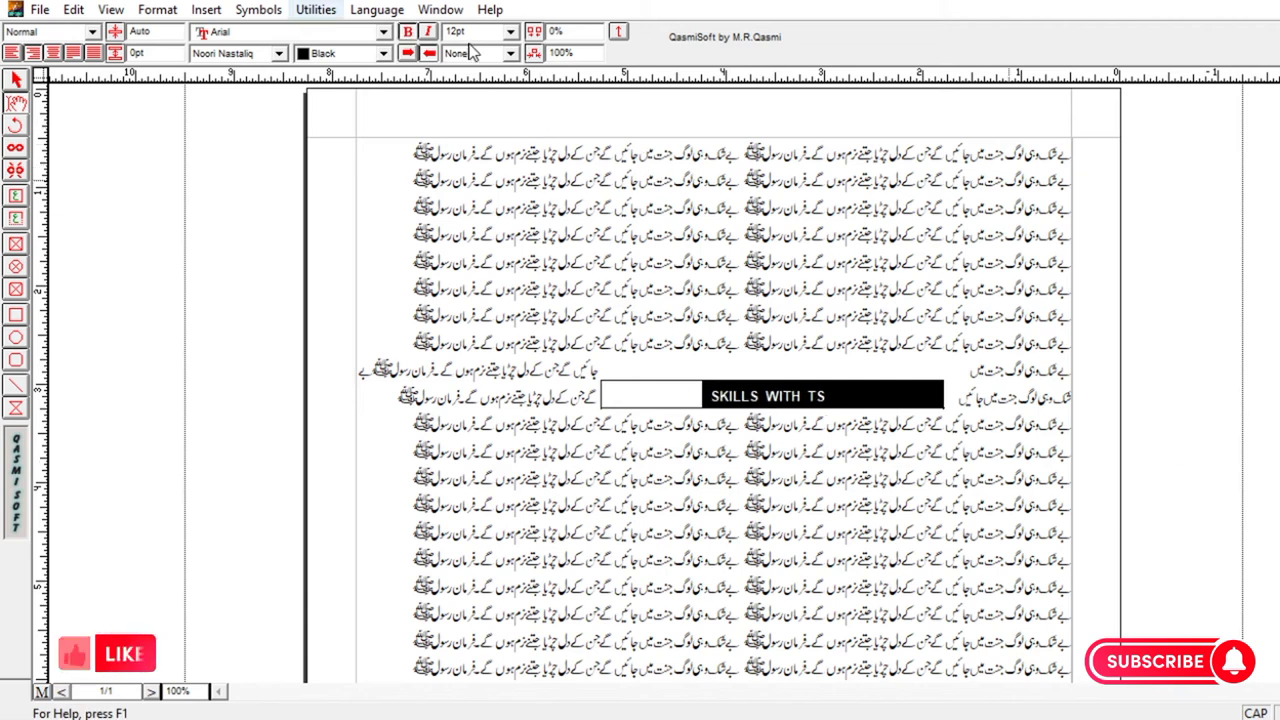
pyautogui.click(509, 32)
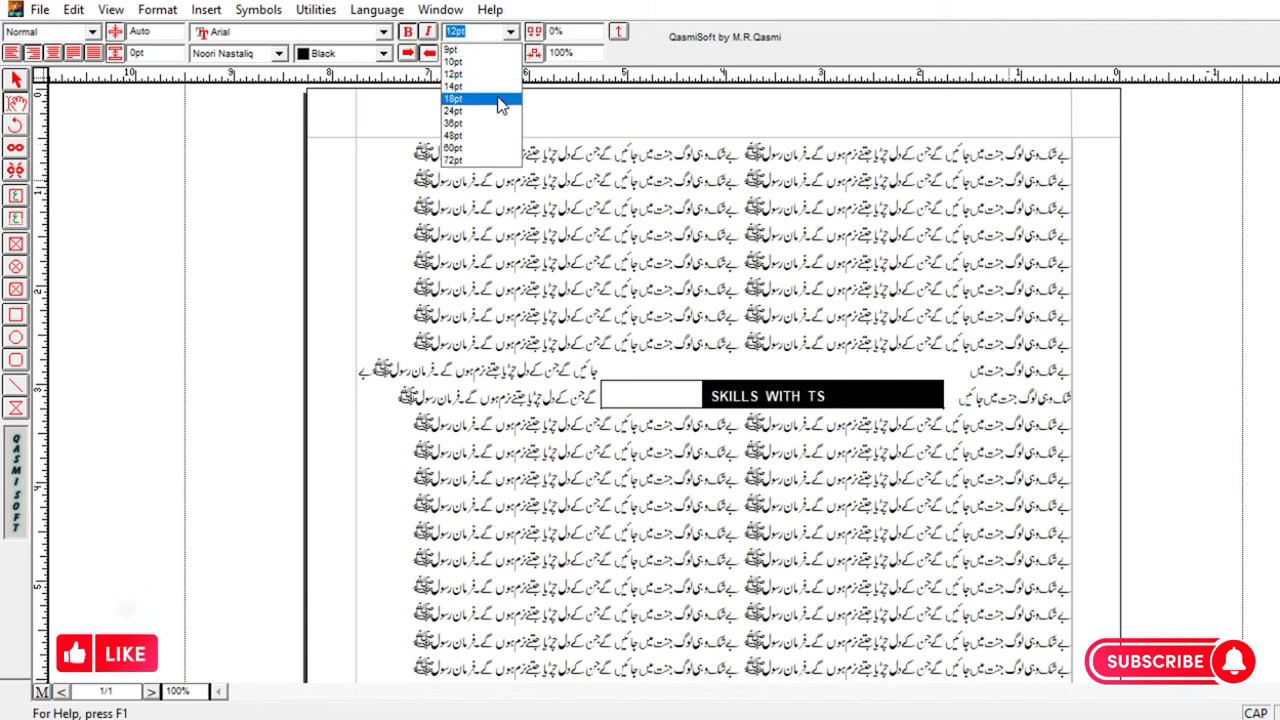
pyautogui.click(492, 122)
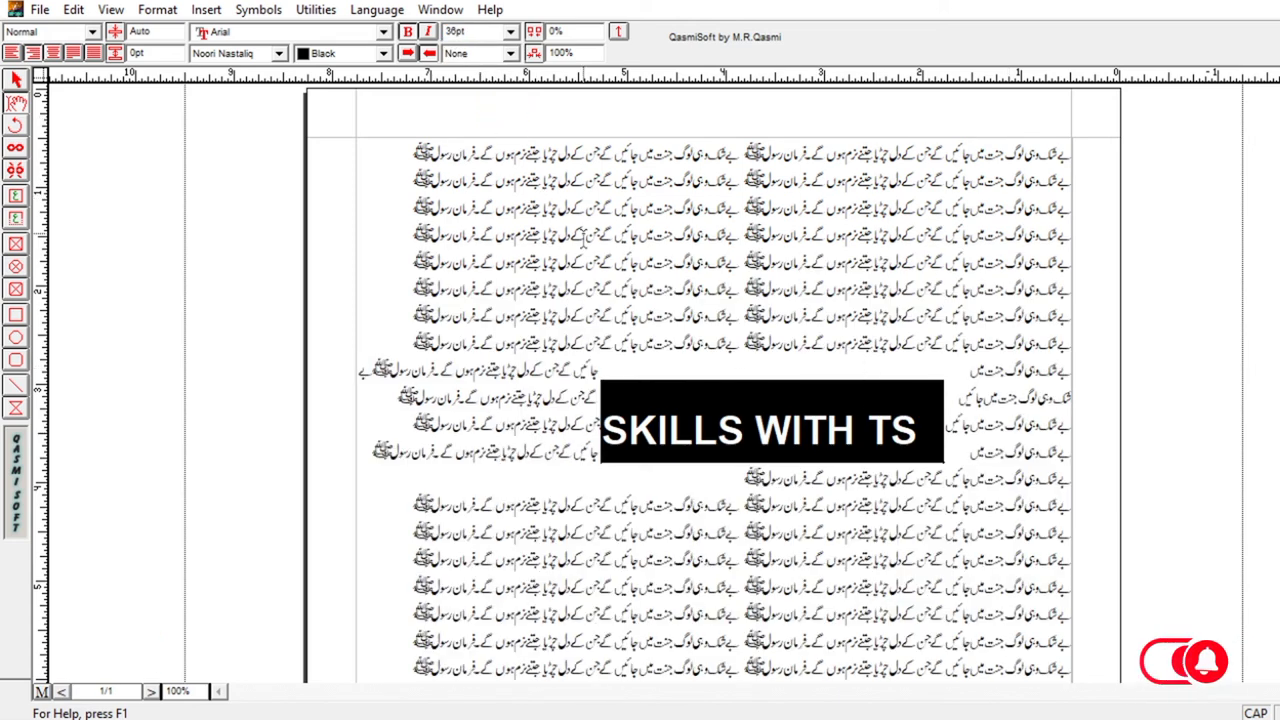
pyautogui.click(716, 430)
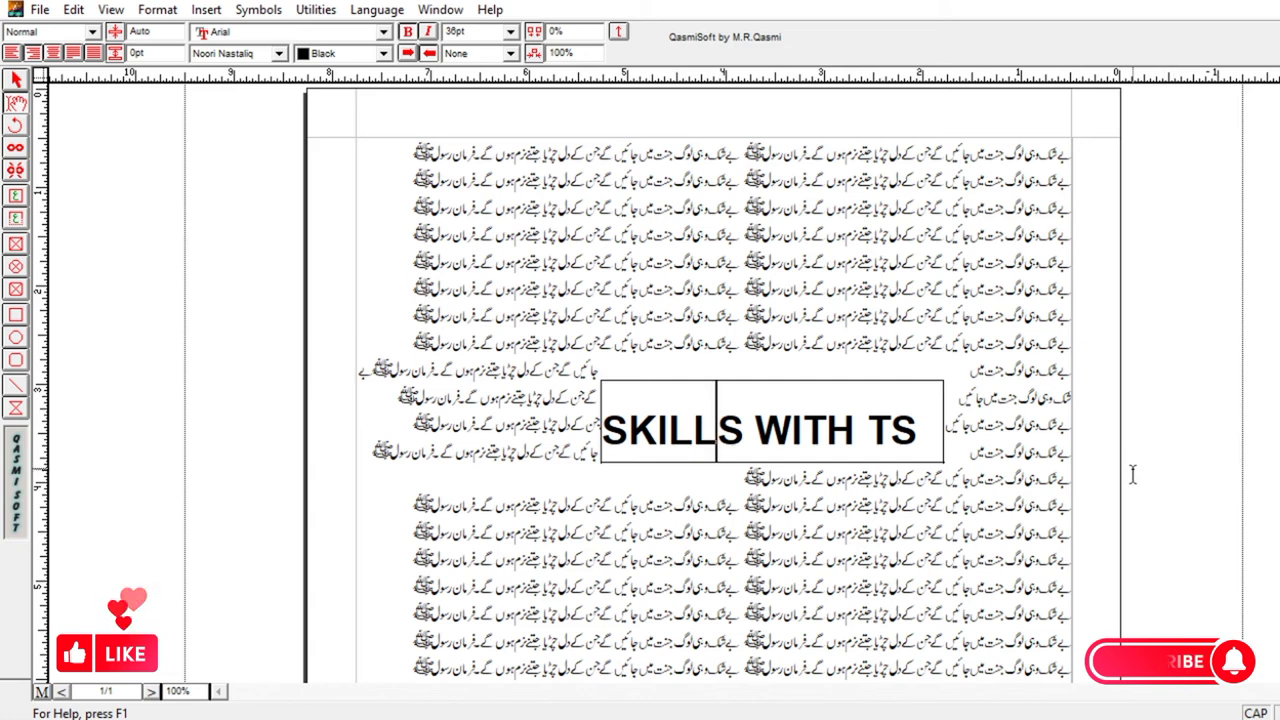
# Color all the SKILLS WITH TS text gray.
pyautogui.hotkey('ctrl', 'a')
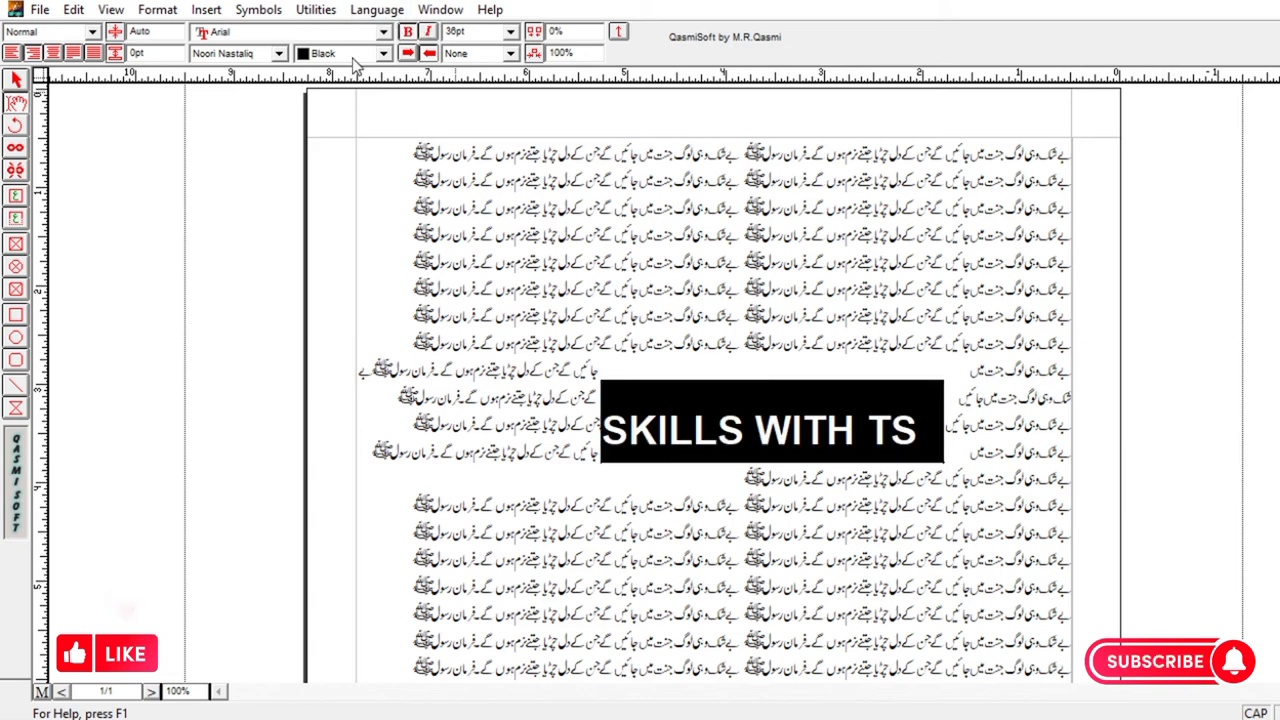
pyautogui.click(383, 53)
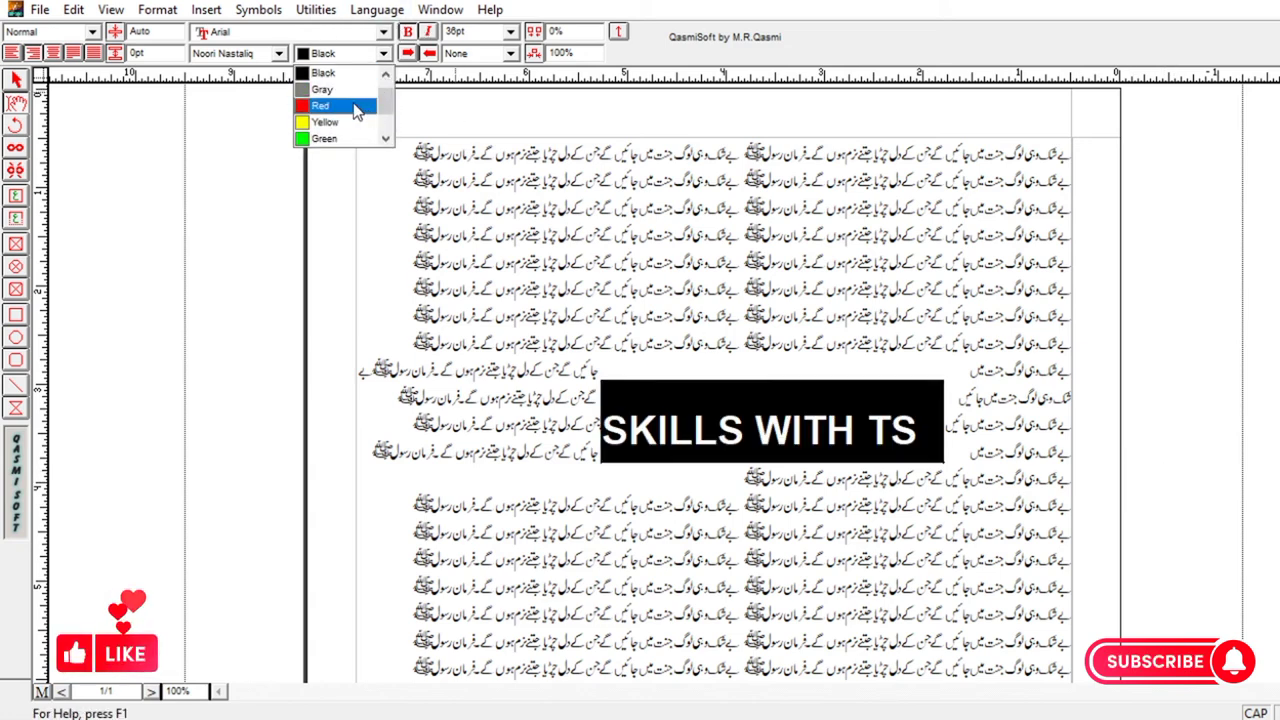
pyautogui.click(322, 89)
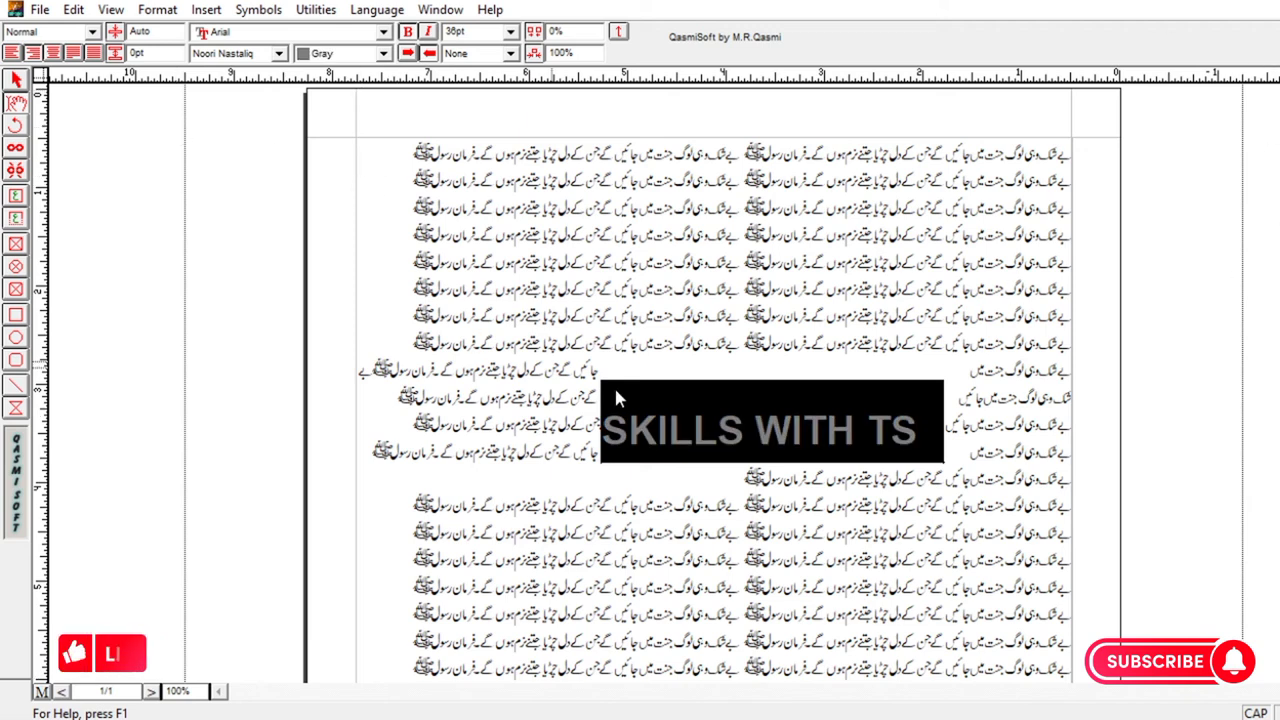
pyautogui.click(656, 425)
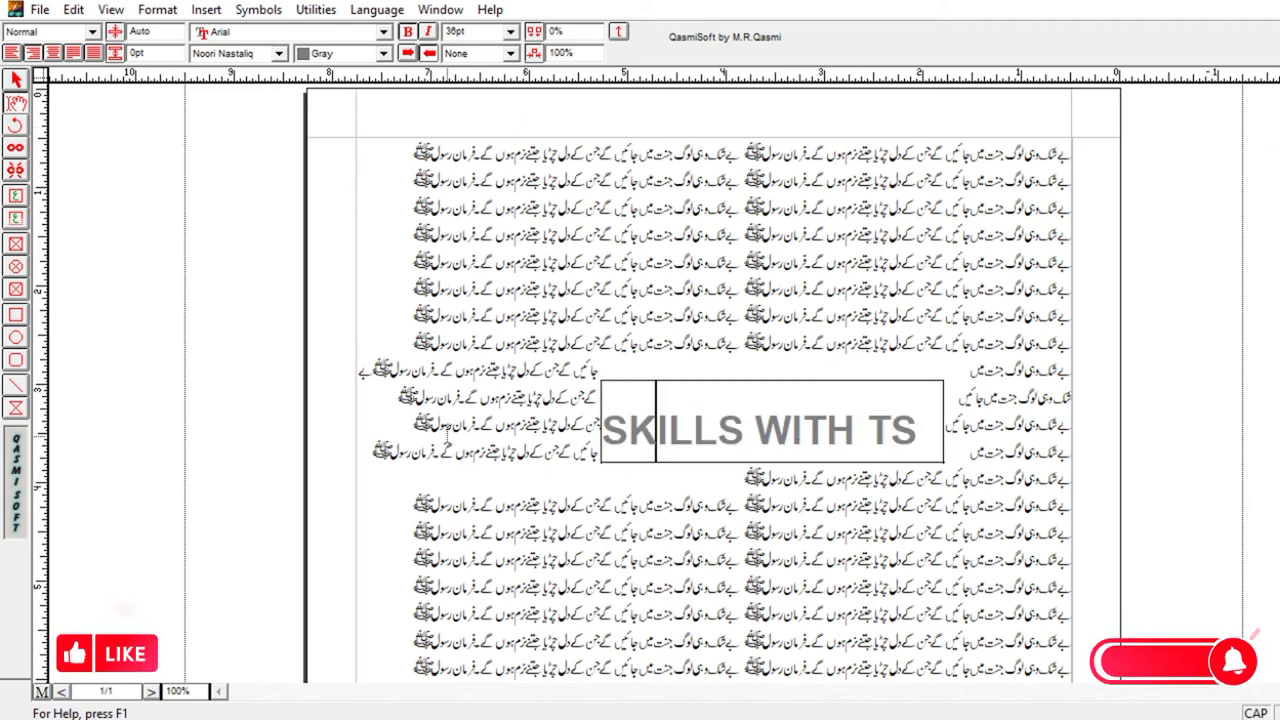
pyautogui.click(780, 372)
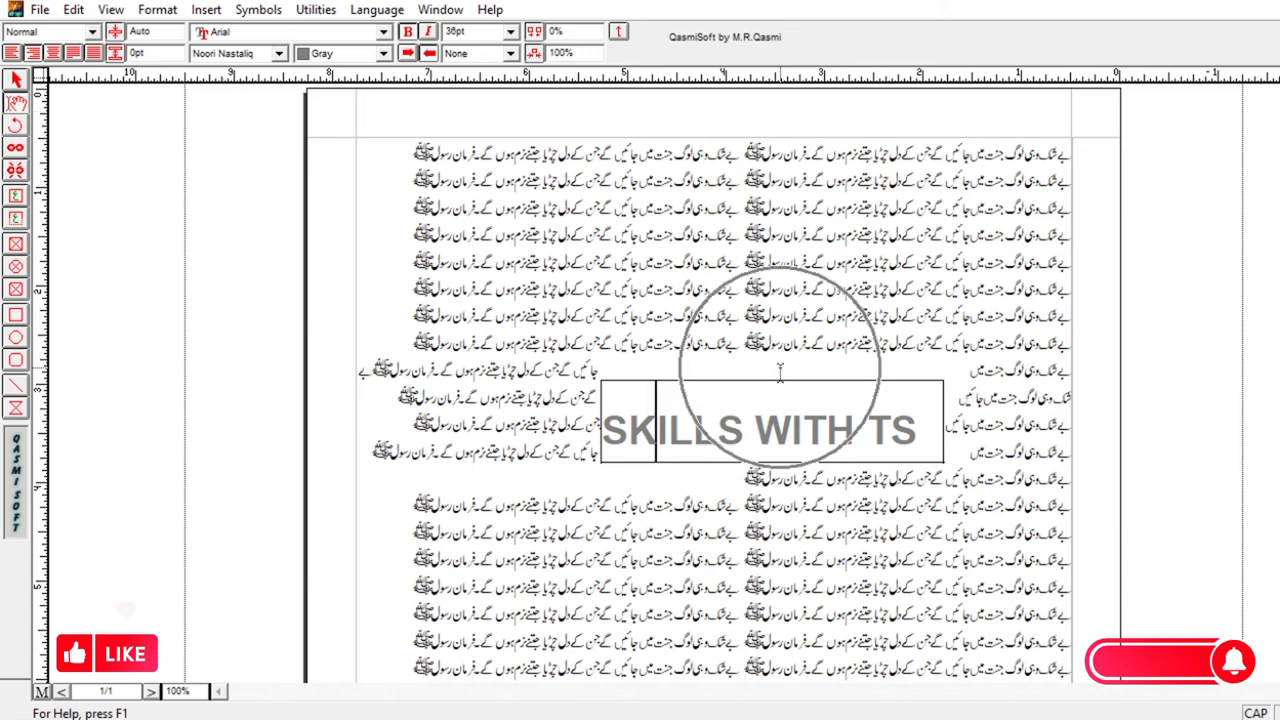
pyautogui.click(16, 80)
# Rotate the SKILLS WITH TS frame to a 45° angle and move it lower, diagonally mid-page.
pyautogui.click(648, 400)
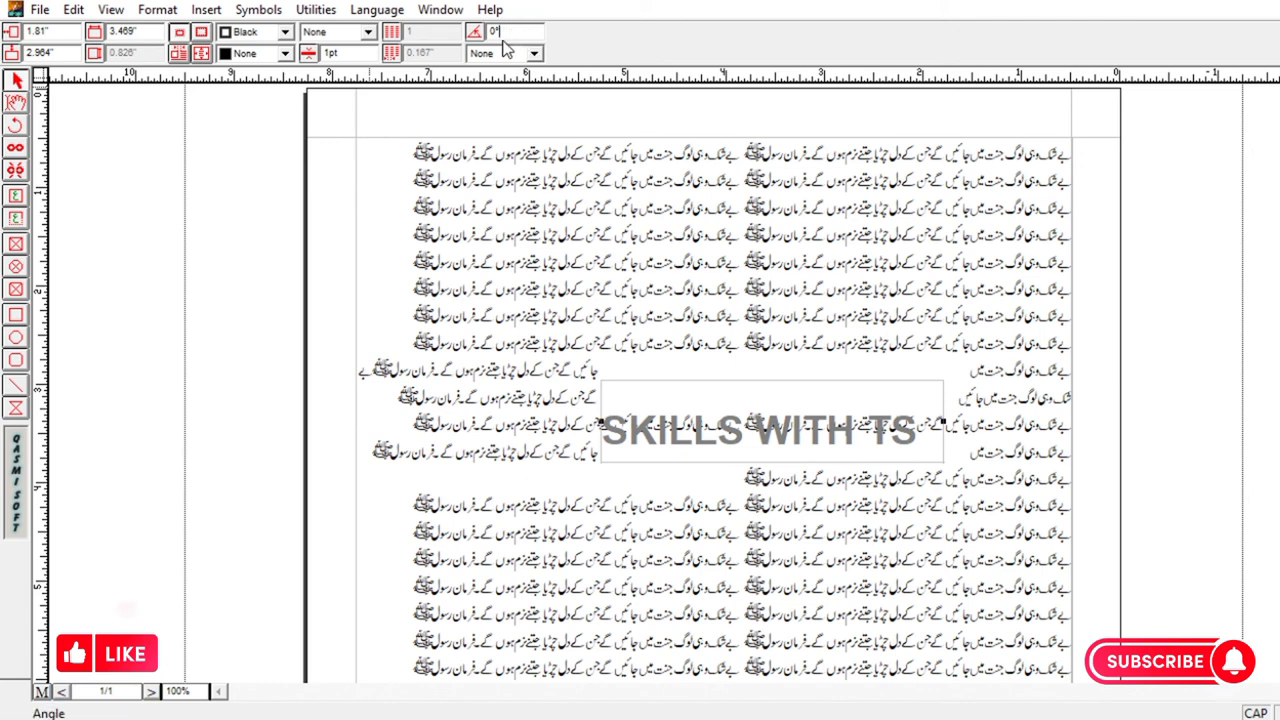
pyautogui.write('45')
pyautogui.press('Return')
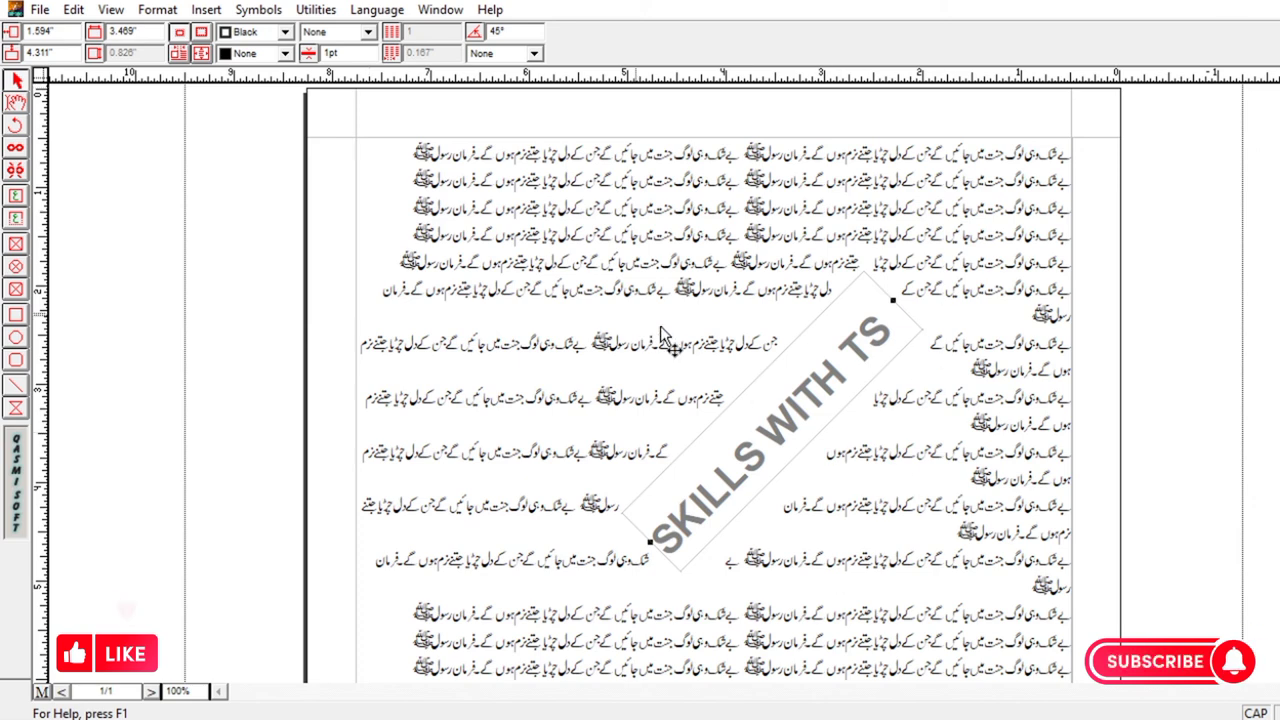
pyautogui.moveTo(815, 388)
pyautogui.mouseDown()
pyautogui.moveTo(618, 459)
pyautogui.moveTo(812, 312)
pyautogui.mouseUp()
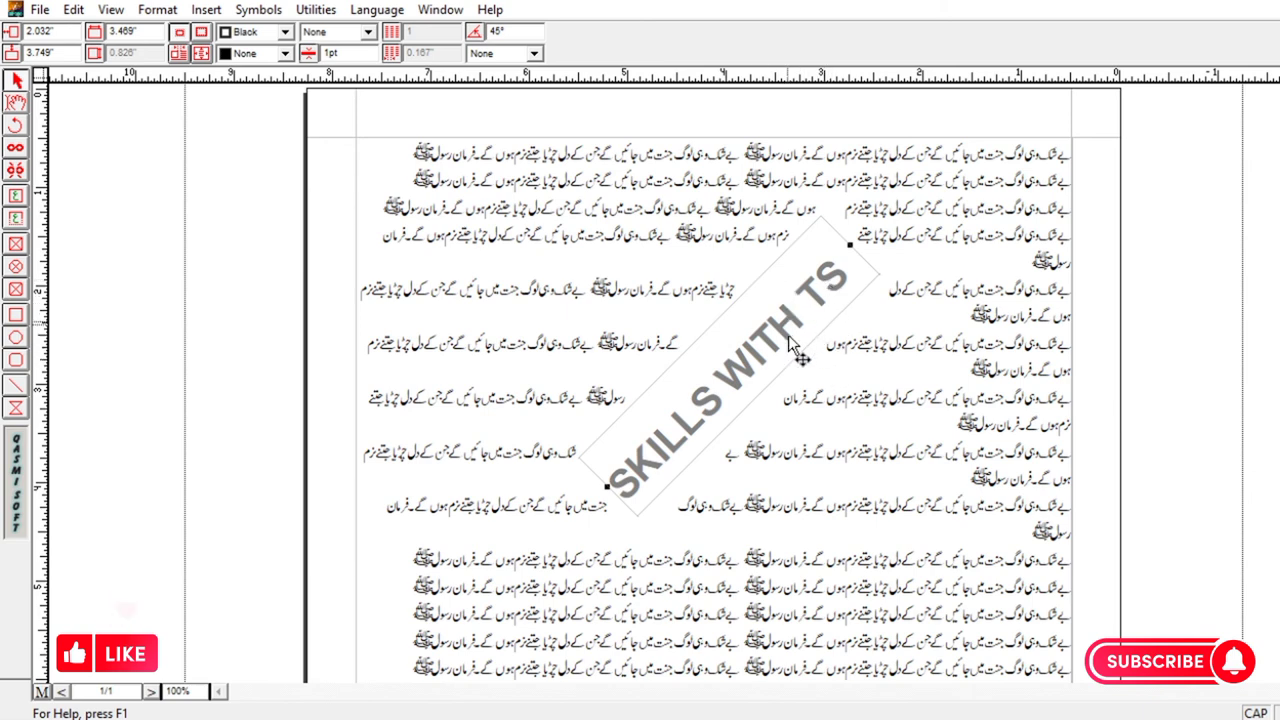
pyautogui.moveTo(797, 348); pyautogui.dragTo(731, 490)
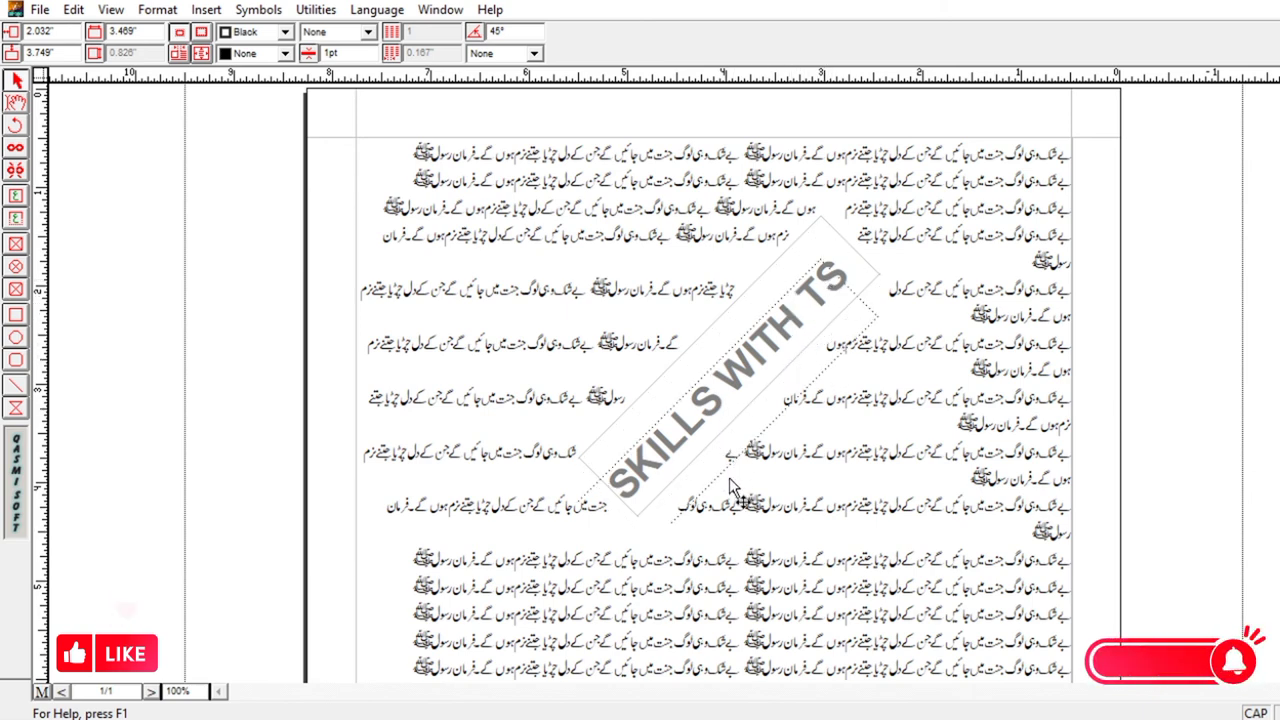
pyautogui.moveTo(730, 484); pyautogui.dragTo(733, 482)
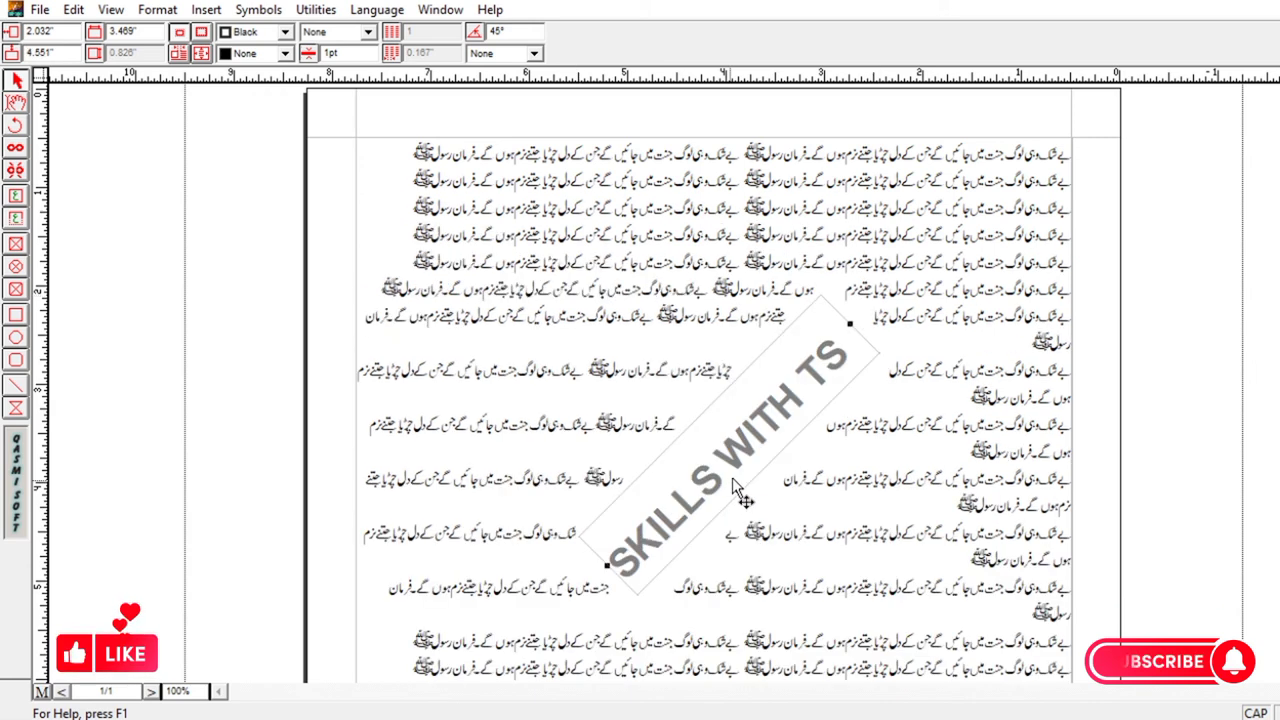
# Send the rotated SKILLS WITH TS frame behind the Urdu text, then select the Urdu frame.
pyautogui.click(73, 10)
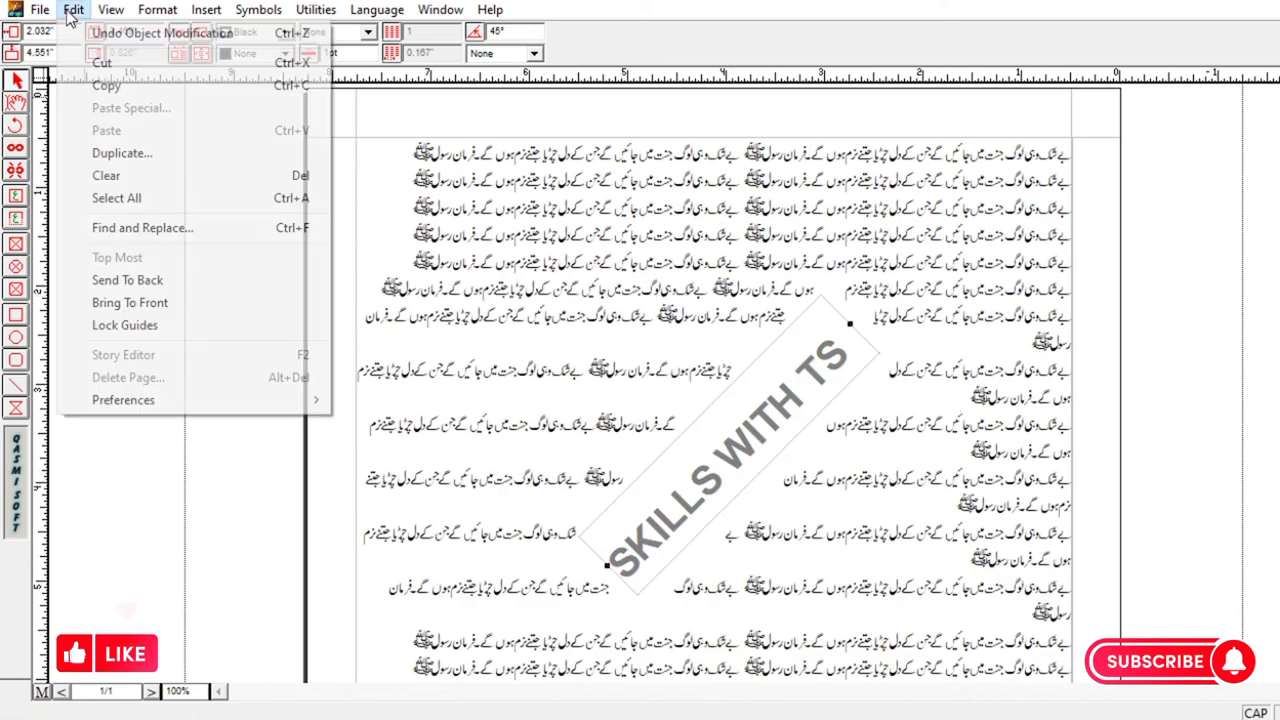
pyautogui.click(155, 280)
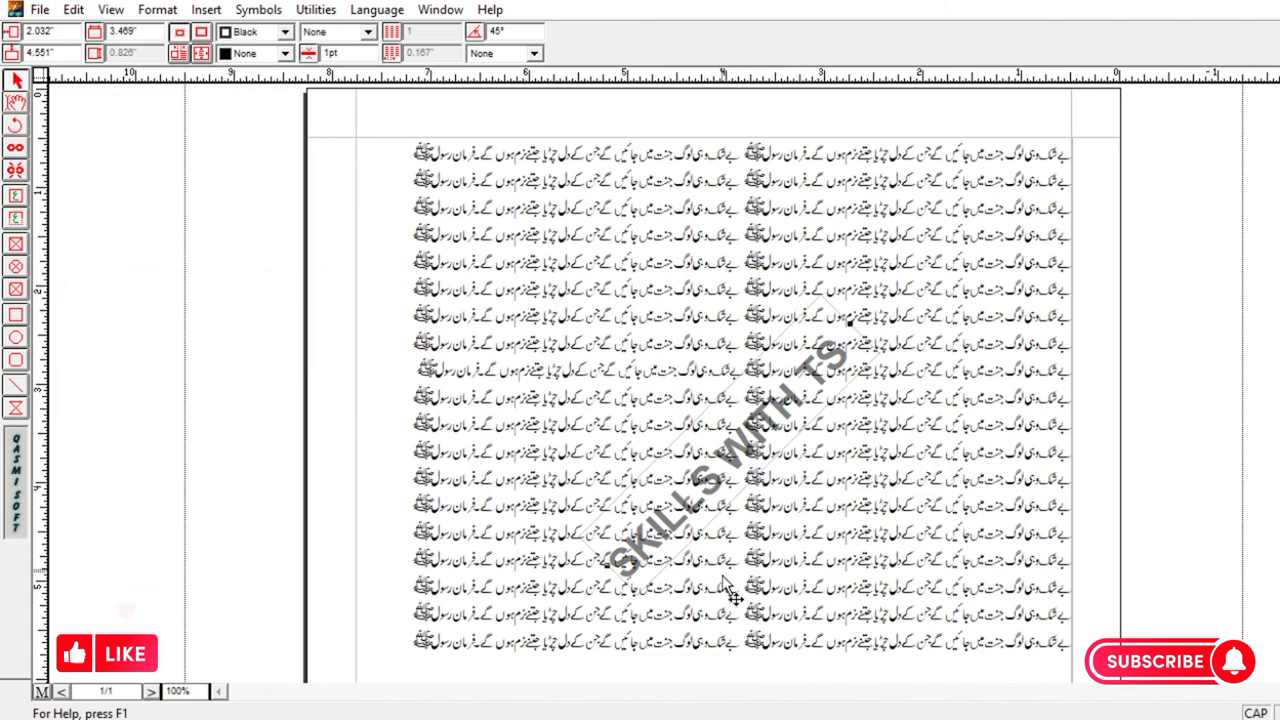
pyautogui.click(722, 683)
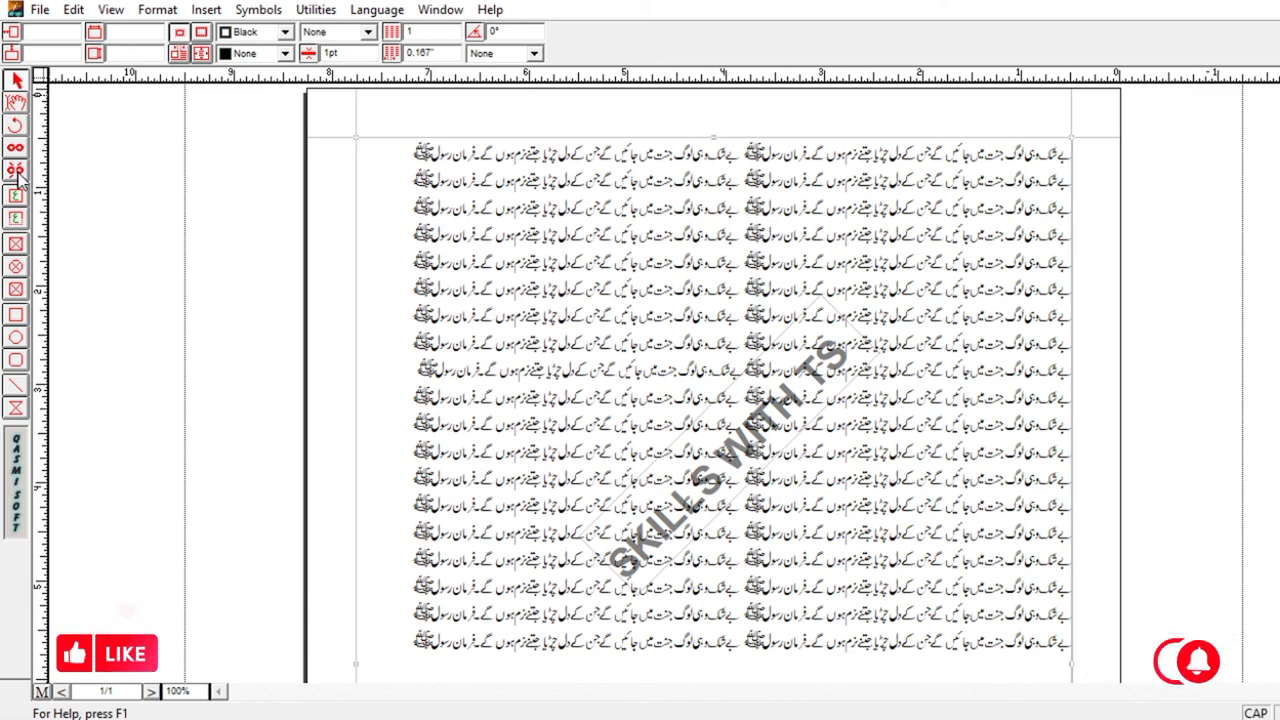
pyautogui.click(14, 218)
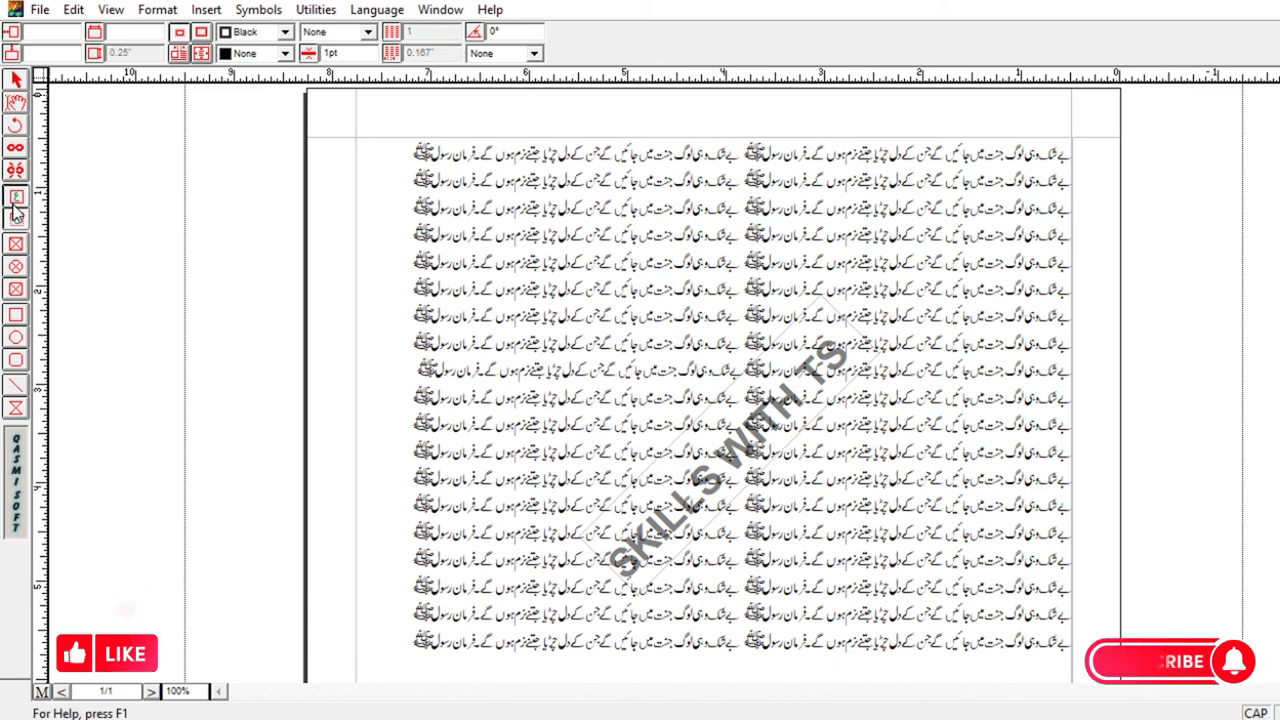
pyautogui.click(15, 200)
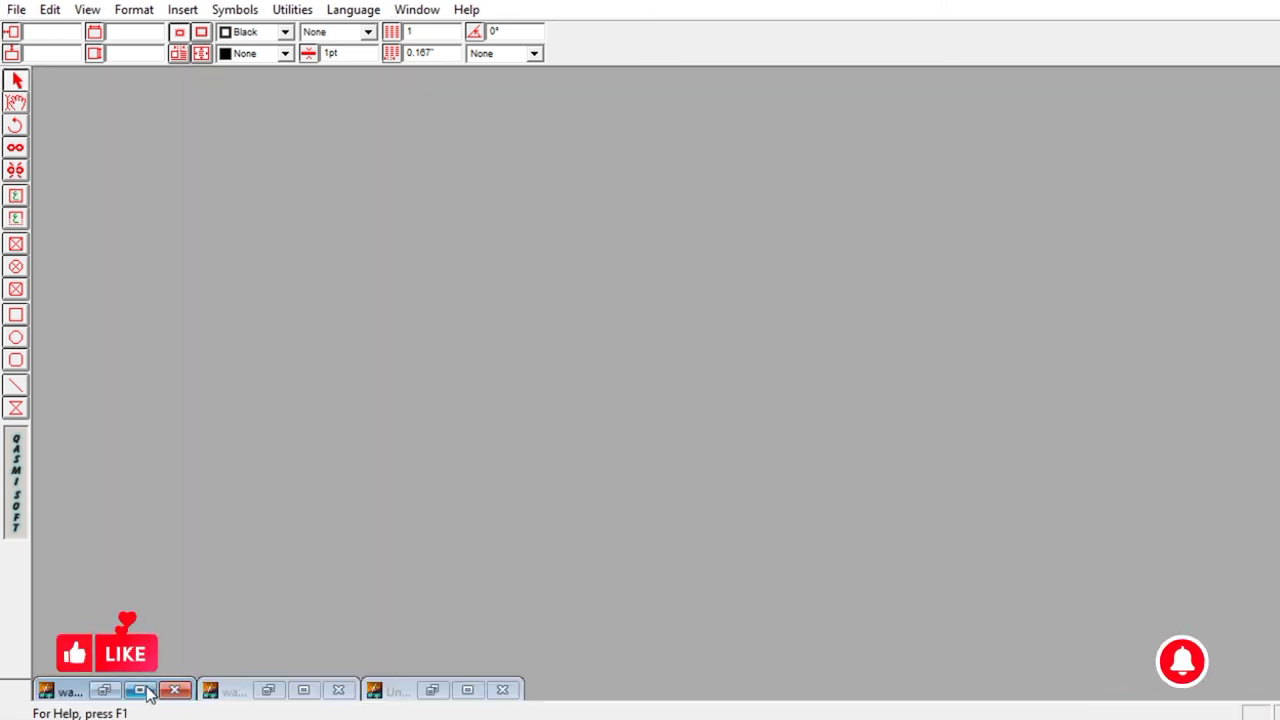
pyautogui.click(149, 689)
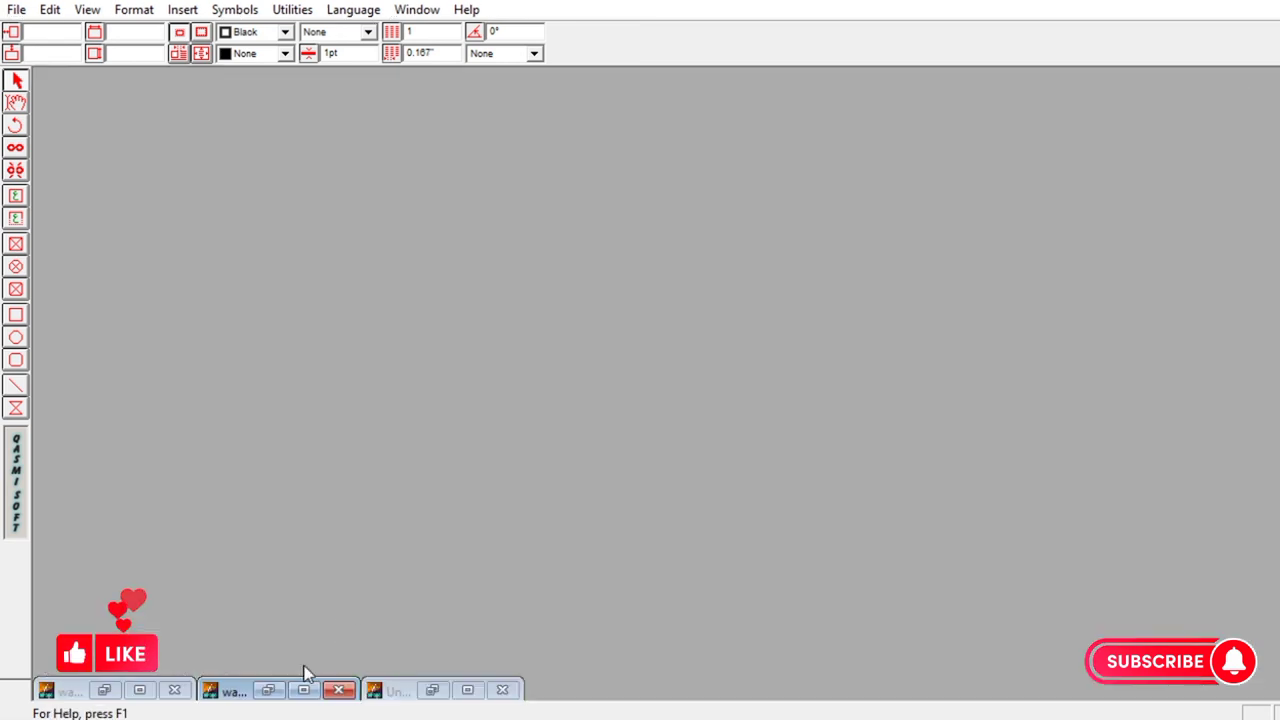
pyautogui.click(304, 689)
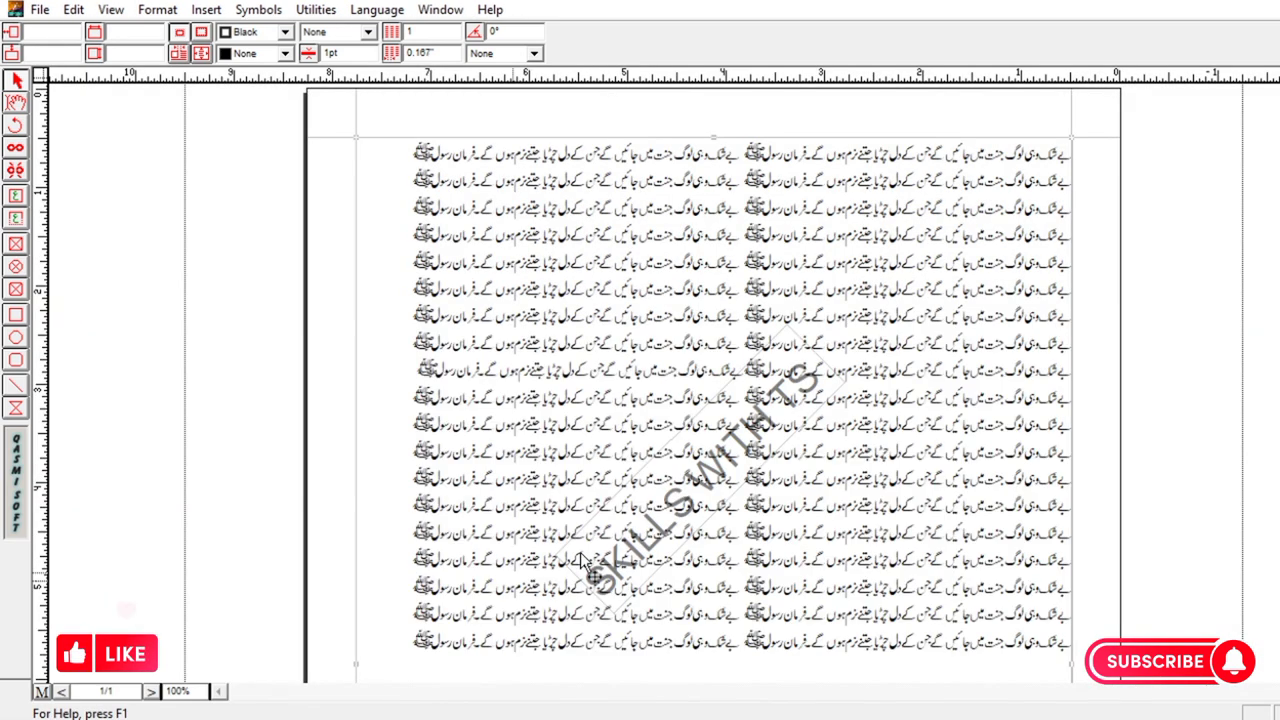